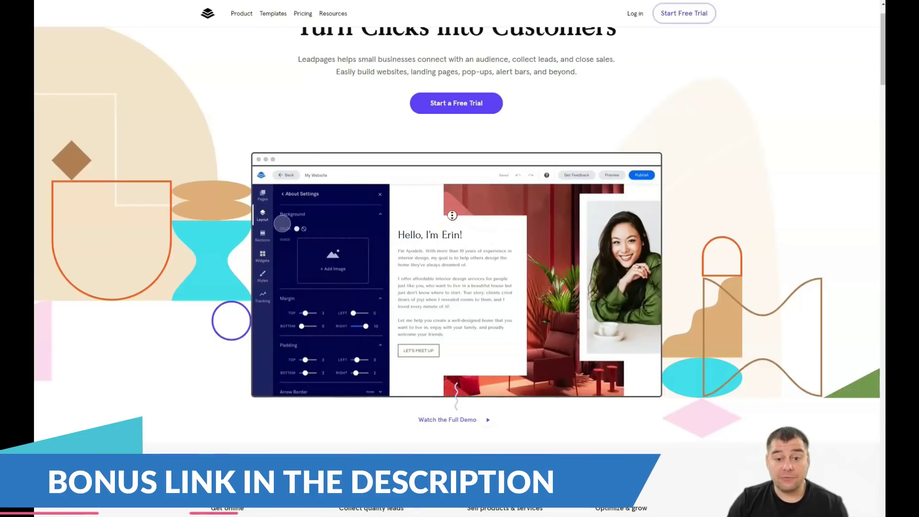
Scroll the Leadpages homepage, then log in to the Landing Pages list with the GYM and Yoga studio drafts.
scroll(449, 221, "down", 2)
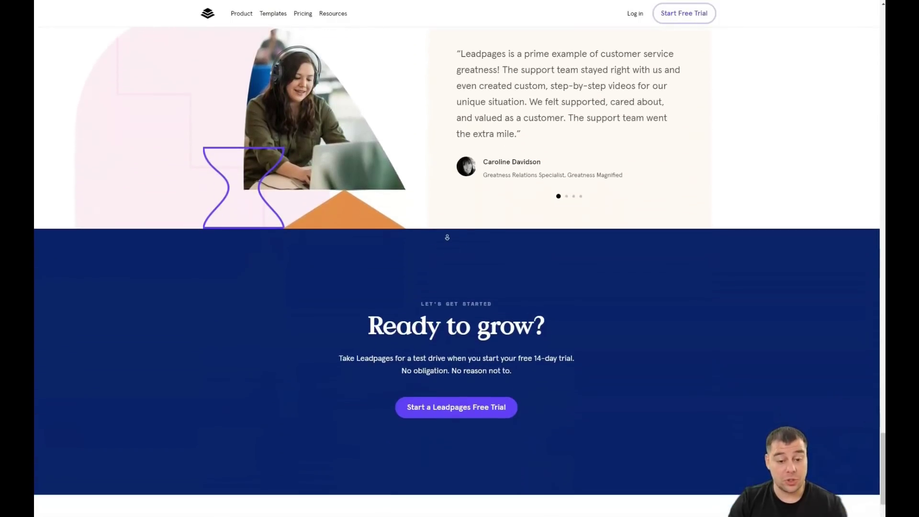
left_click(450, 193)
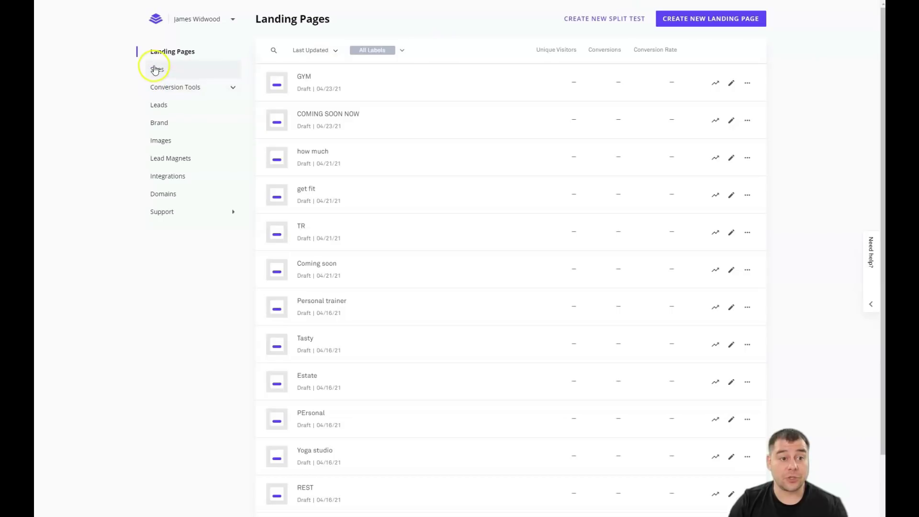
Start a new landing page, browse the templates and filters, and build from Fitness Freebie Opt-in Page.
left_click(676, 21)
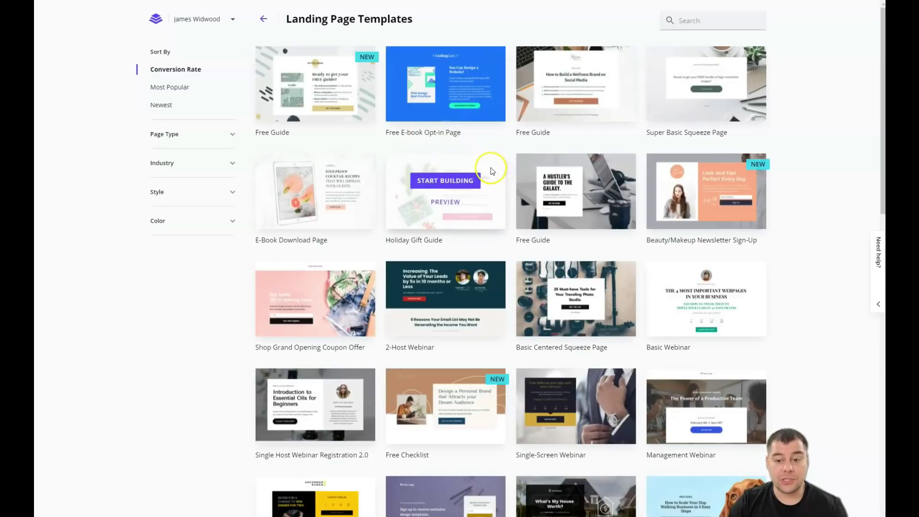
scroll(487, 169, "down", 6)
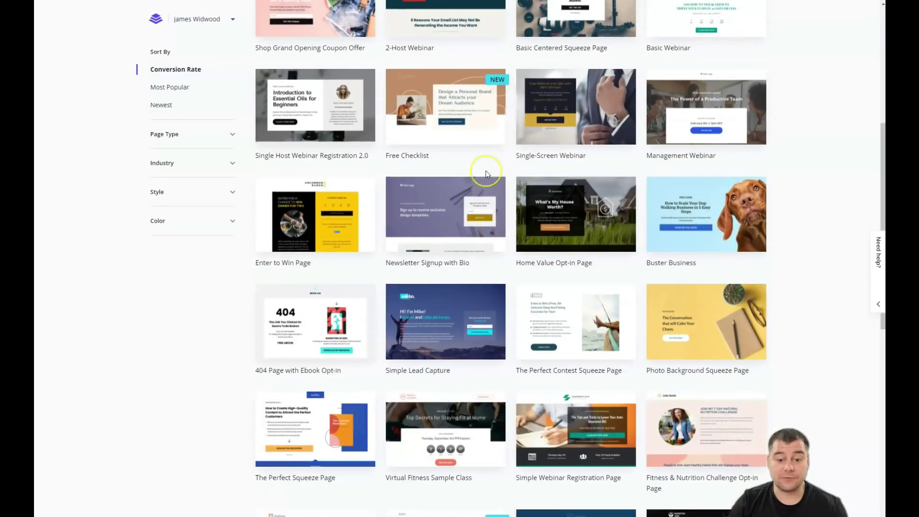
scroll(485, 170, "down", 9)
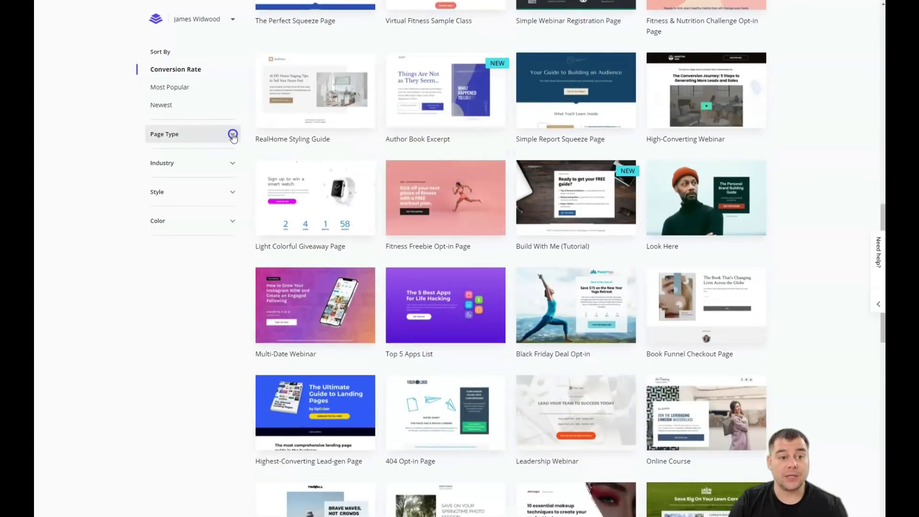
left_click(232, 135)
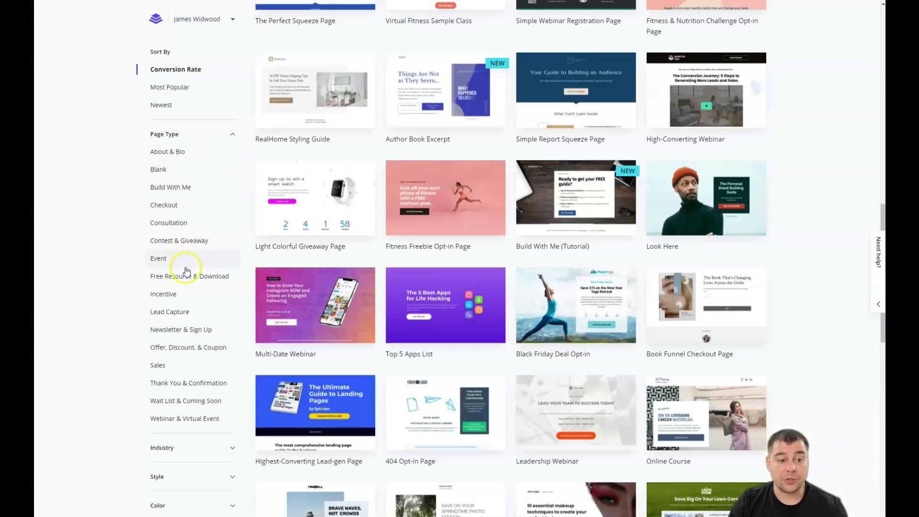
left_click(232, 134)
left_click(237, 165)
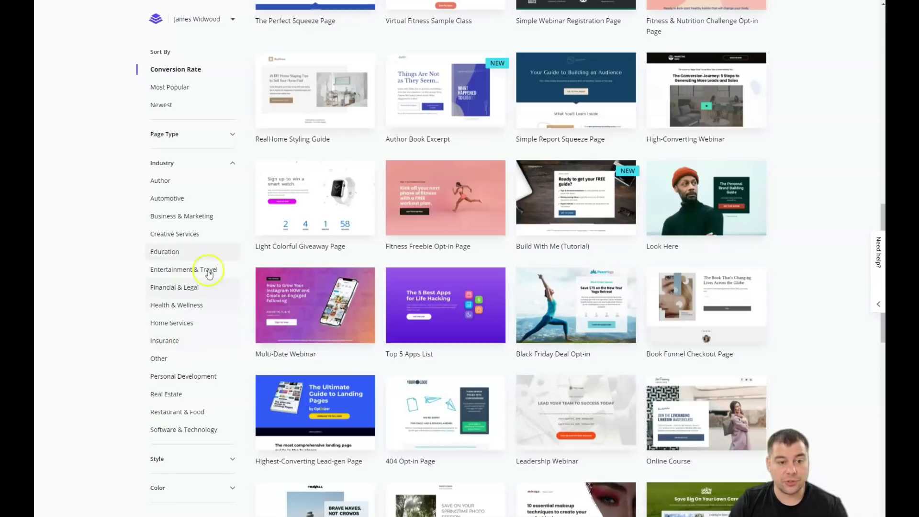
left_click(232, 166)
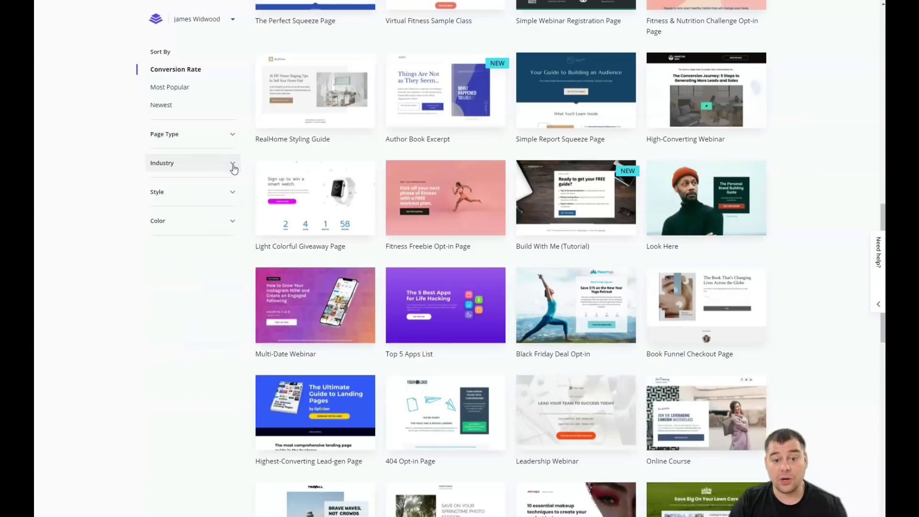
mouse_move(442, 191)
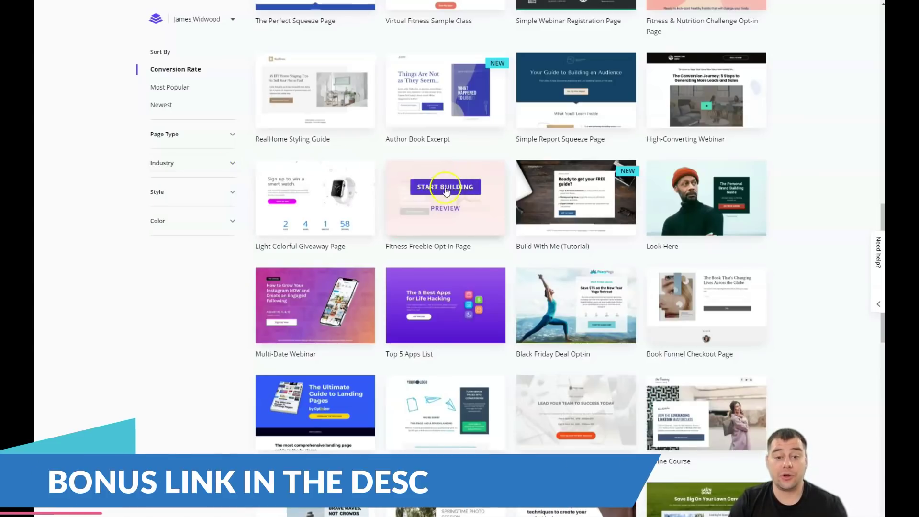
left_click(442, 189)
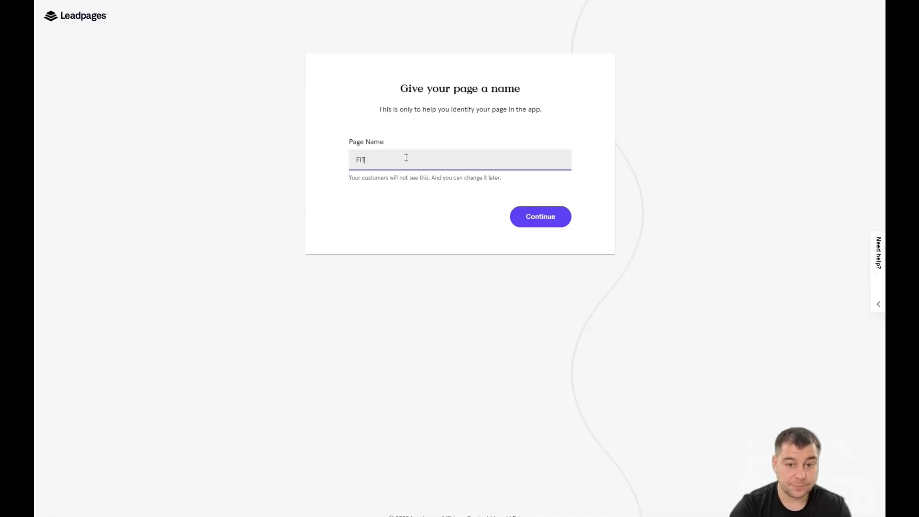
Confirm 'FITTT' as the page name to open the fitness template in the editor.
left_click(535, 215)
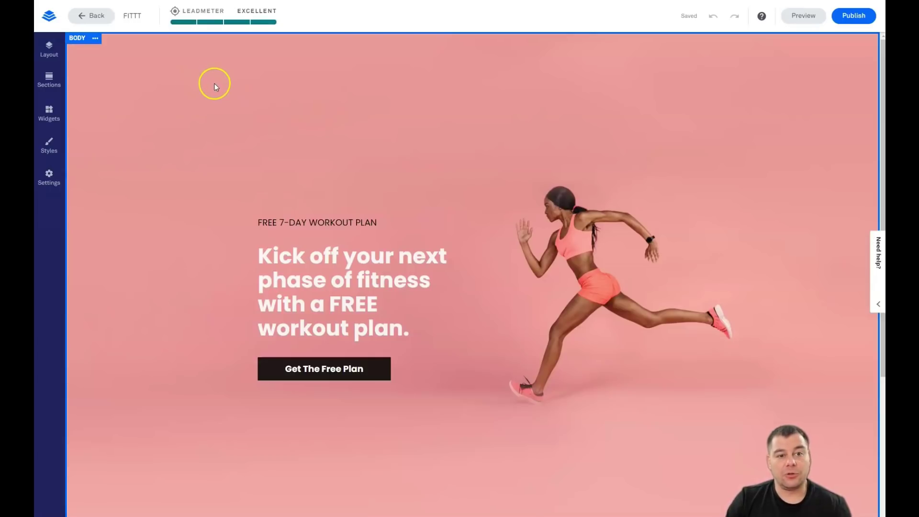
Review the fitness template on the canvas and show its layout outline with Body and Footer.
scroll(215, 84, "down", 5)
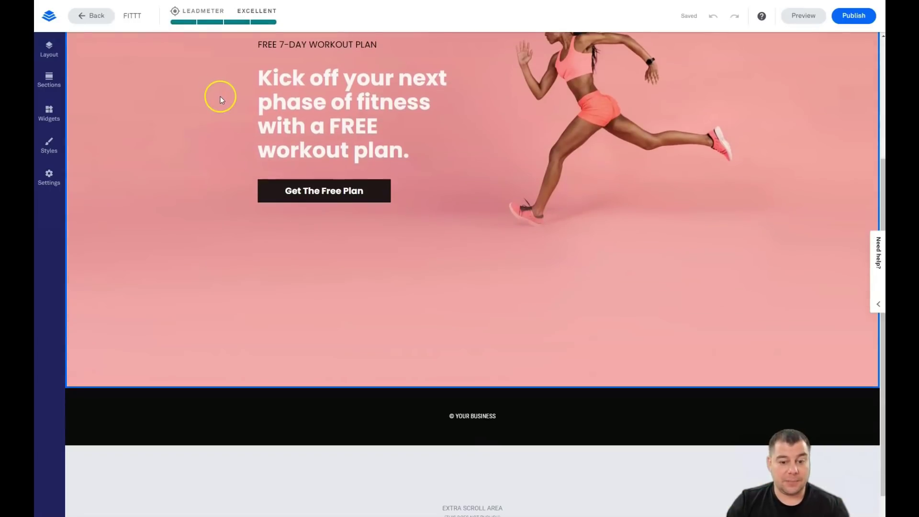
scroll(220, 99, "up", 5)
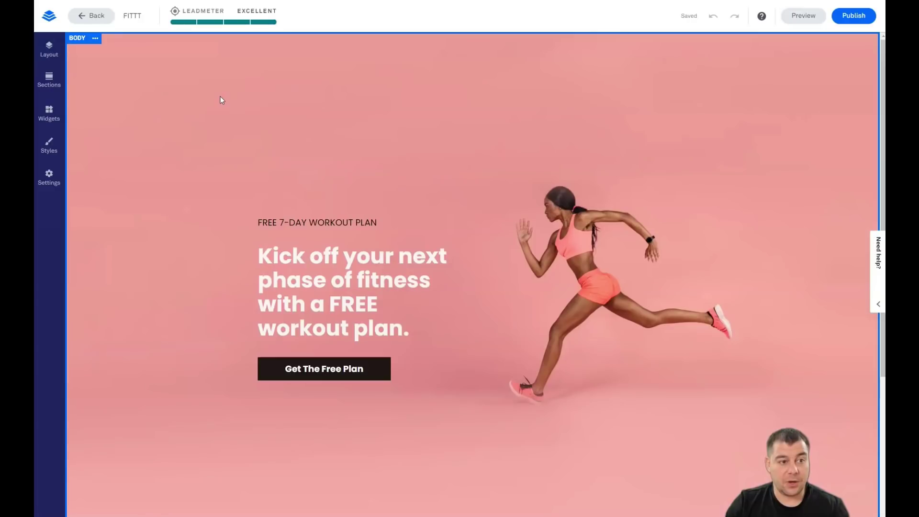
left_click(49, 50)
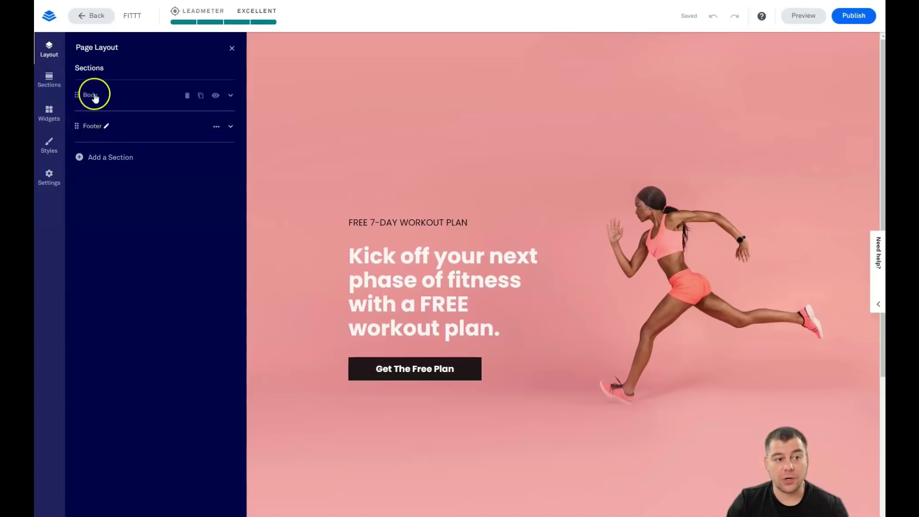
Add a Blank-type two-column section to the page from the section templates.
left_click(81, 159)
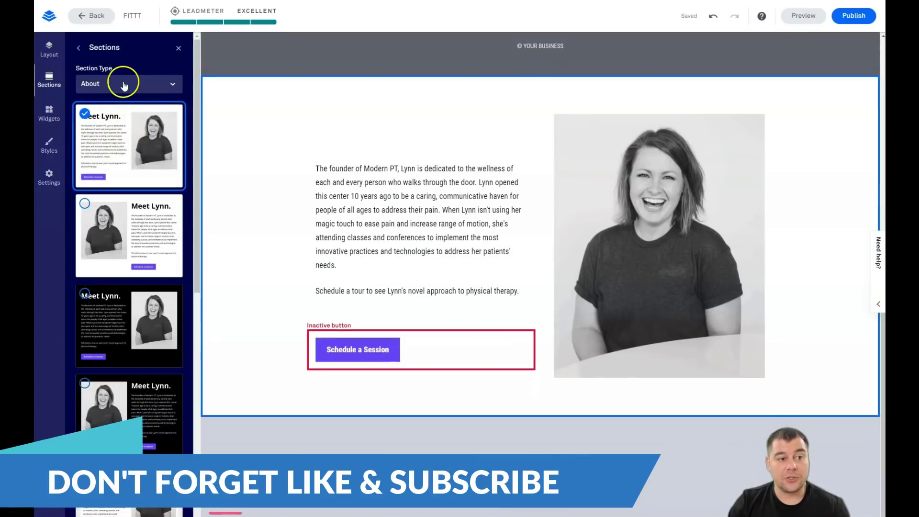
left_click(173, 86)
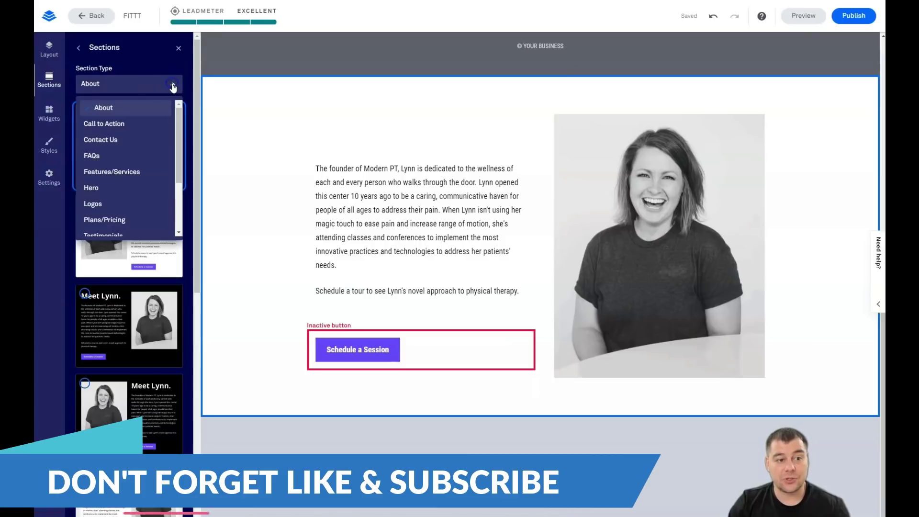
left_click(125, 123)
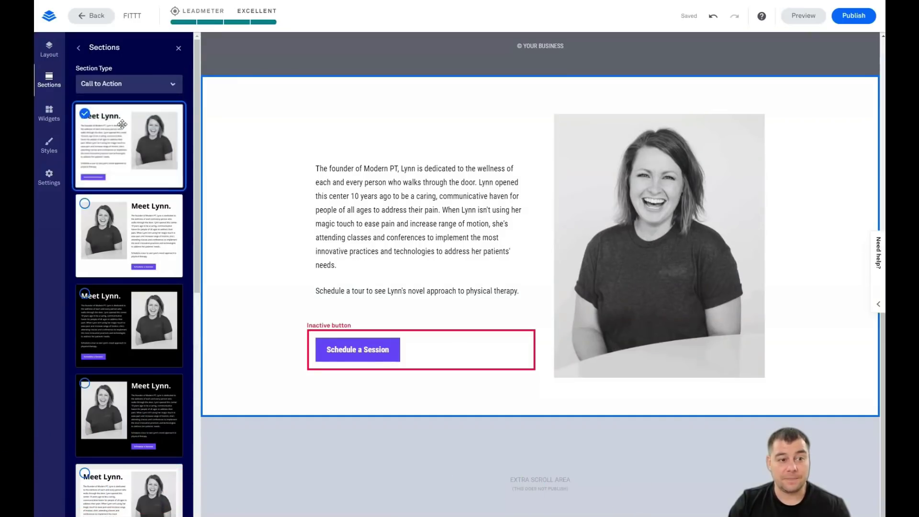
left_click(173, 85)
scroll(136, 172, "down", 2)
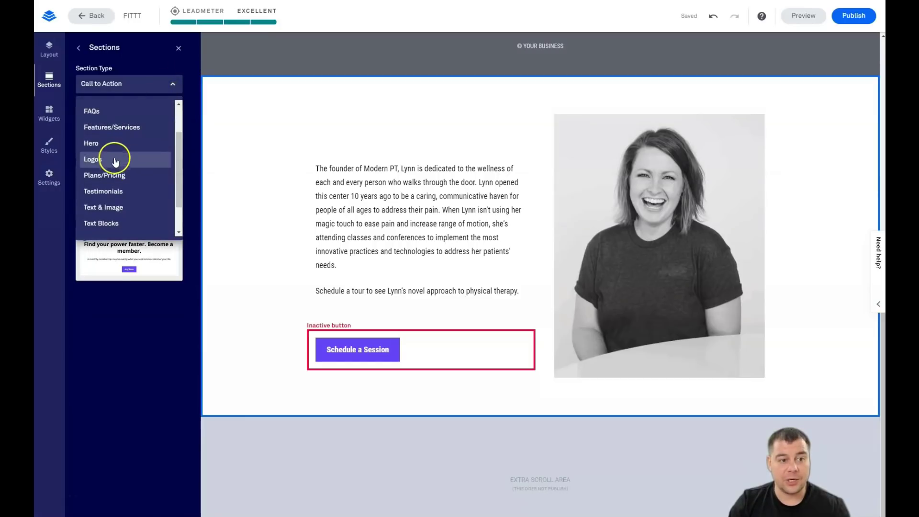
scroll(114, 181, "down", 2)
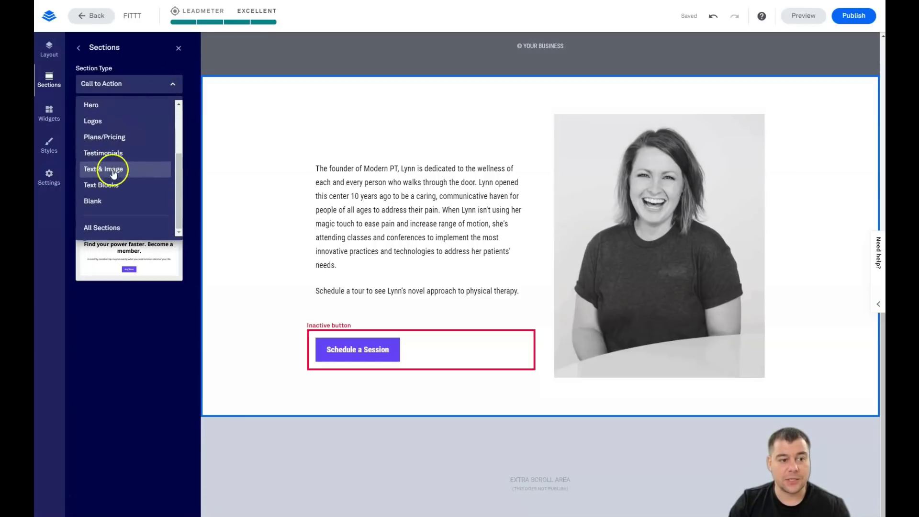
left_click(101, 199)
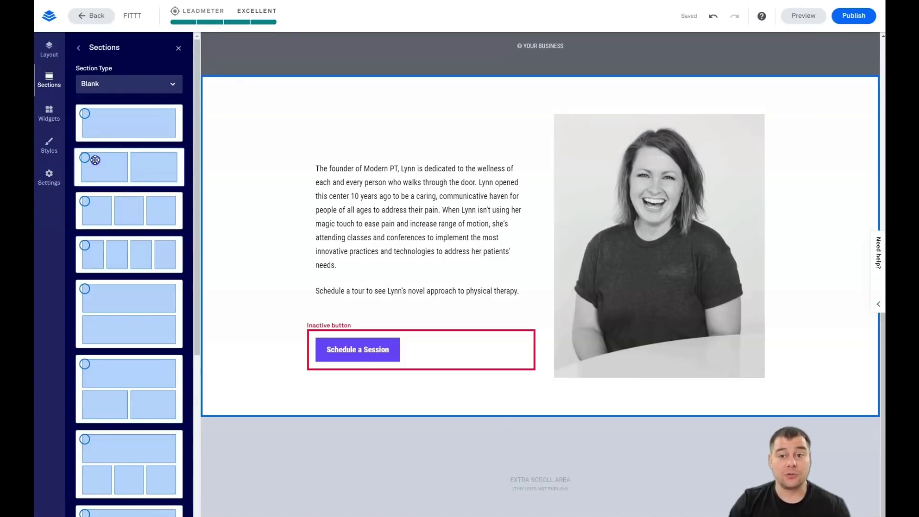
left_click_drag(96, 161, 534, 101)
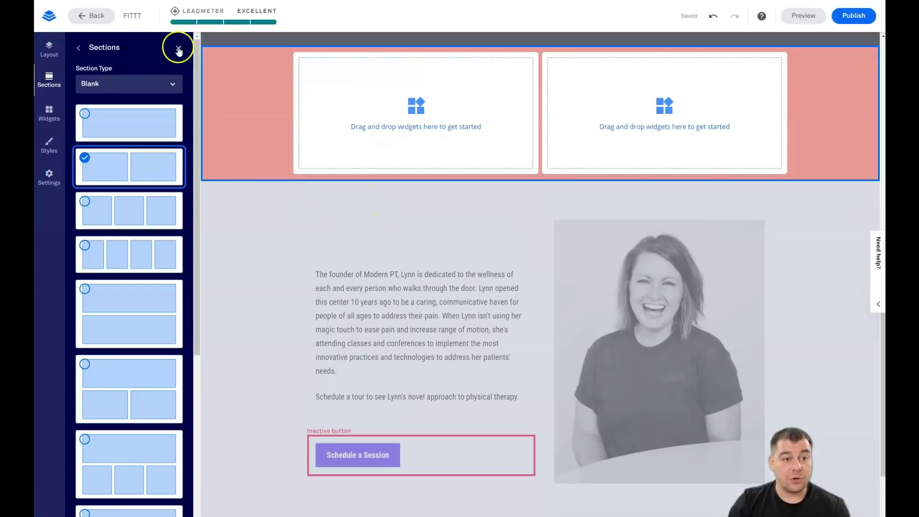
left_click(179, 48)
Delete the About 1 section and move Footer below Blank 1 in Page Layout.
left_click(48, 52)
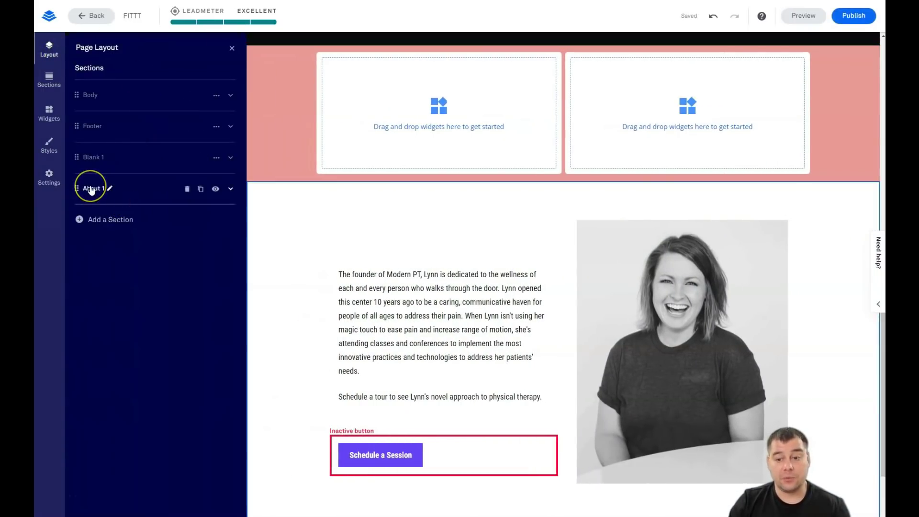
left_click(187, 192)
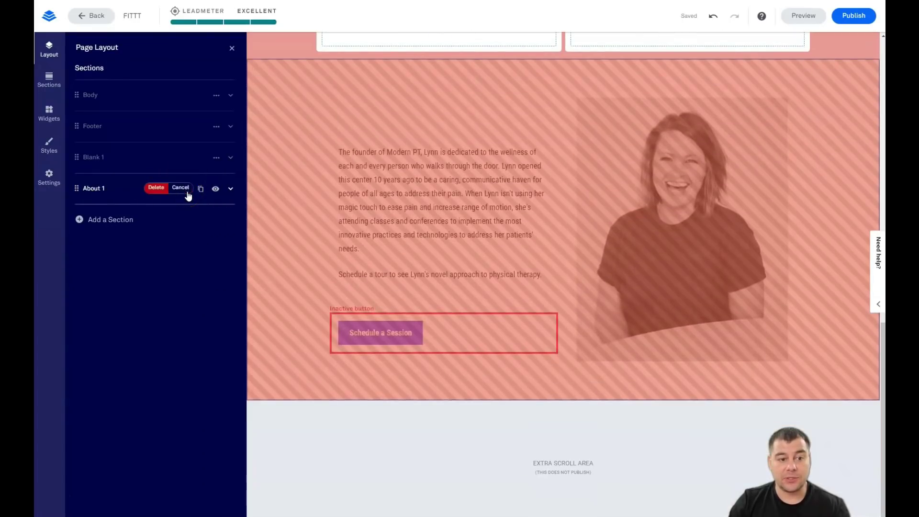
left_click(159, 188)
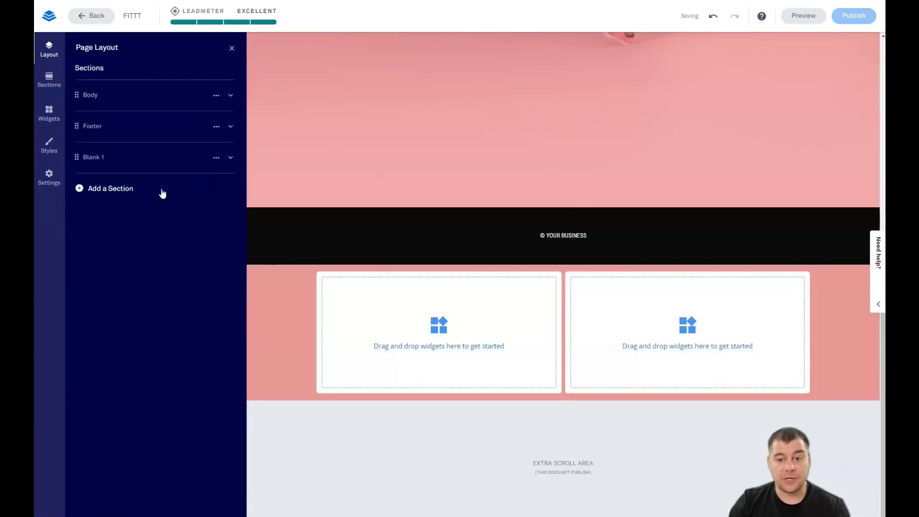
scroll(388, 278, "up", 1)
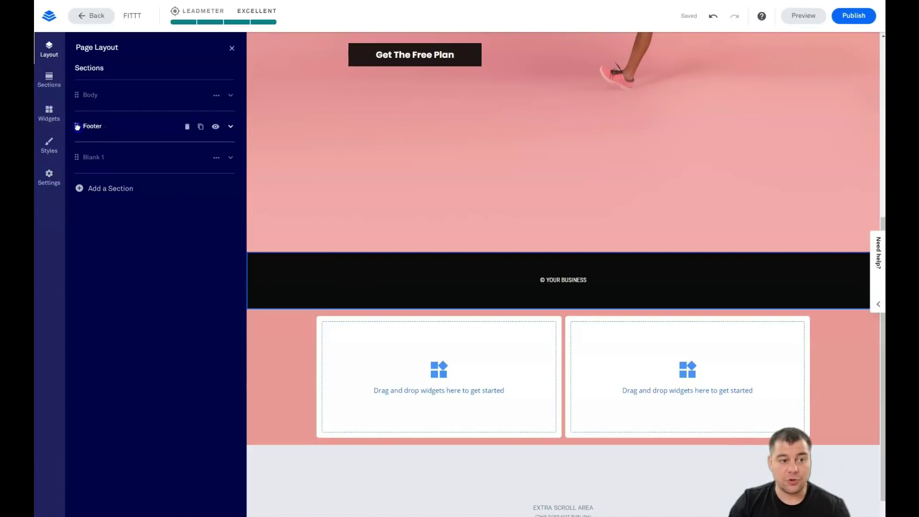
left_click_drag(77, 127, 77, 162)
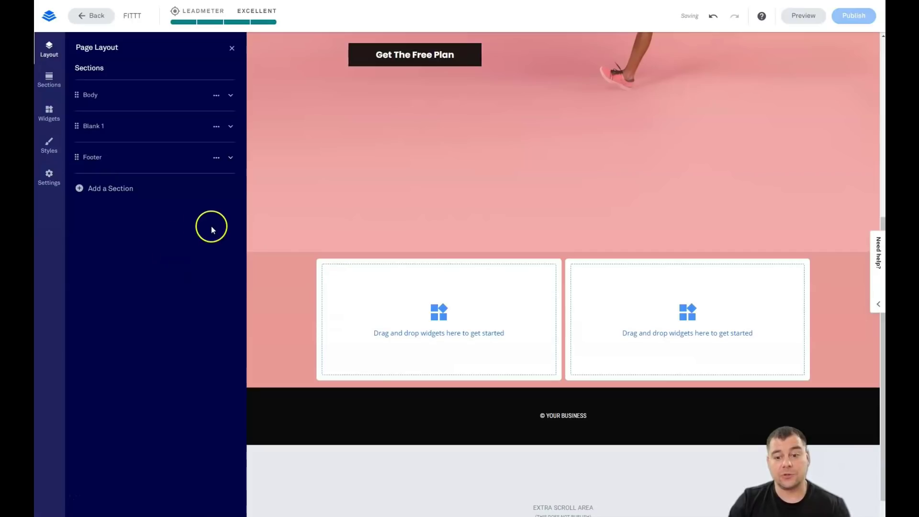
Expand Section#1 in the Body outline, select the headline, and reveal Add a Column / Add a Row.
left_click(233, 49)
left_click(49, 49)
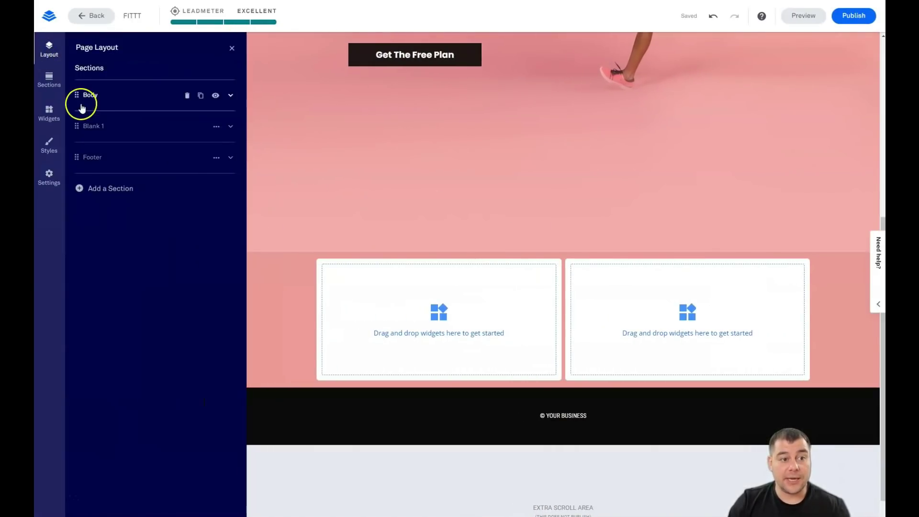
left_click(120, 97)
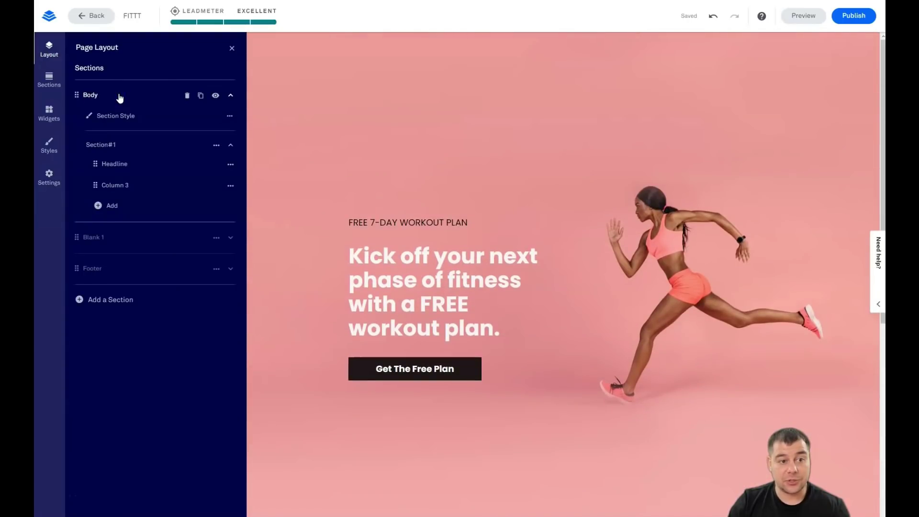
left_click(120, 118)
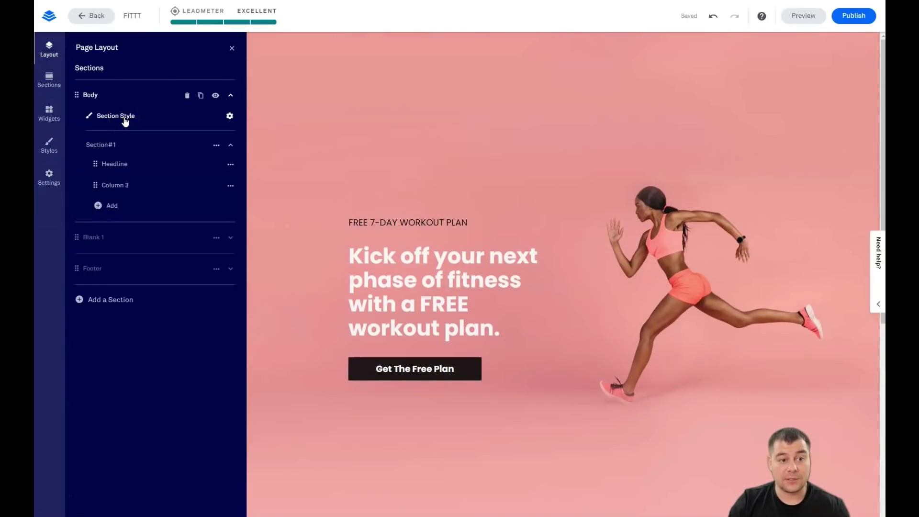
left_click(123, 121)
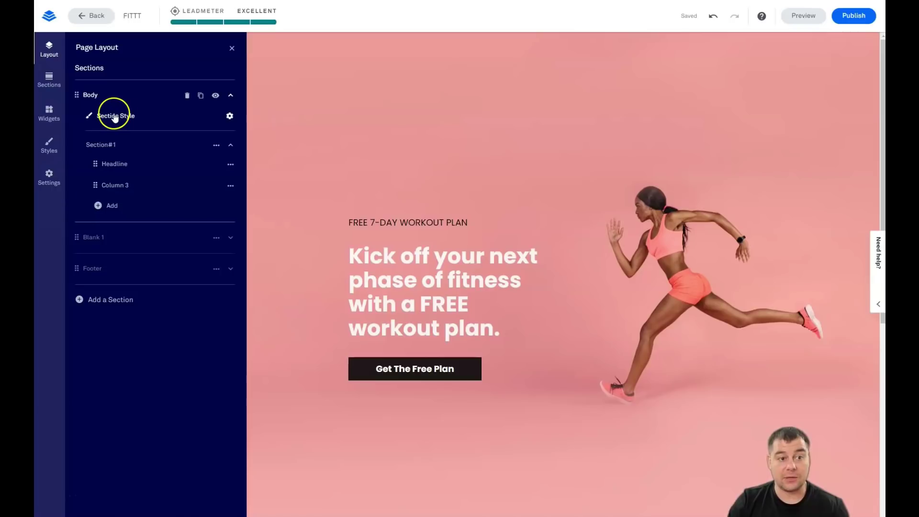
left_click(115, 168)
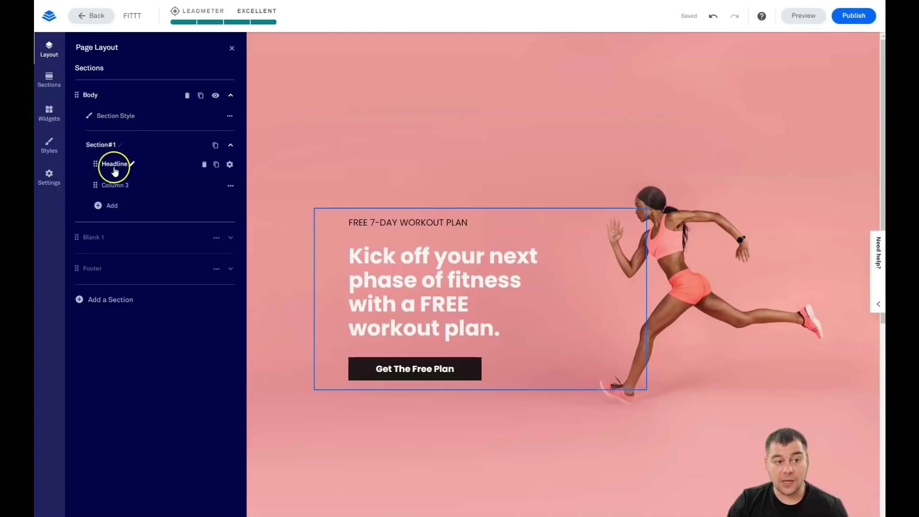
left_click(99, 207)
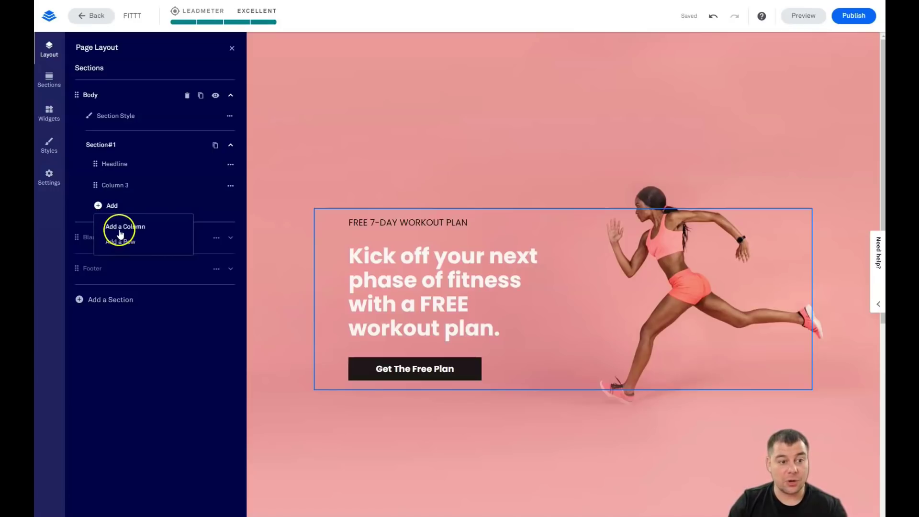
left_click(113, 204)
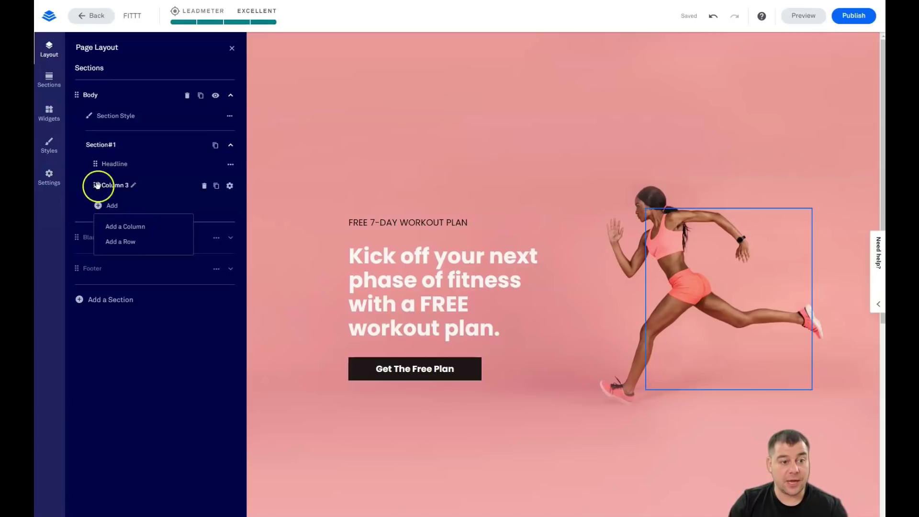
Replace the pink runner background with the red-leggings photo from My Images.
left_click(114, 120)
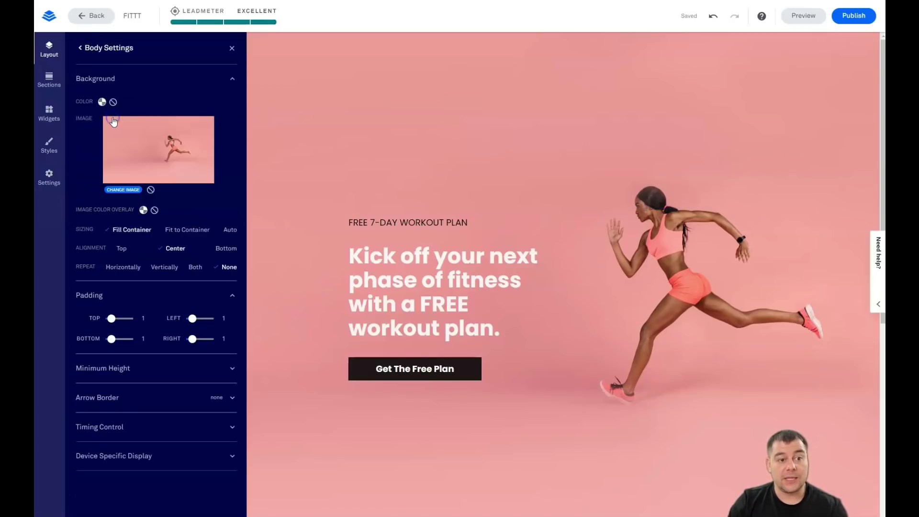
left_click(121, 190)
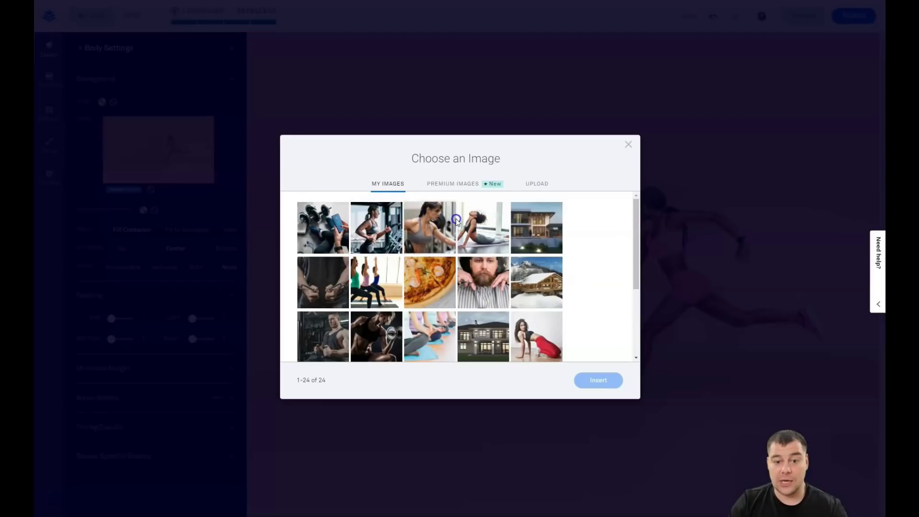
left_click(448, 187)
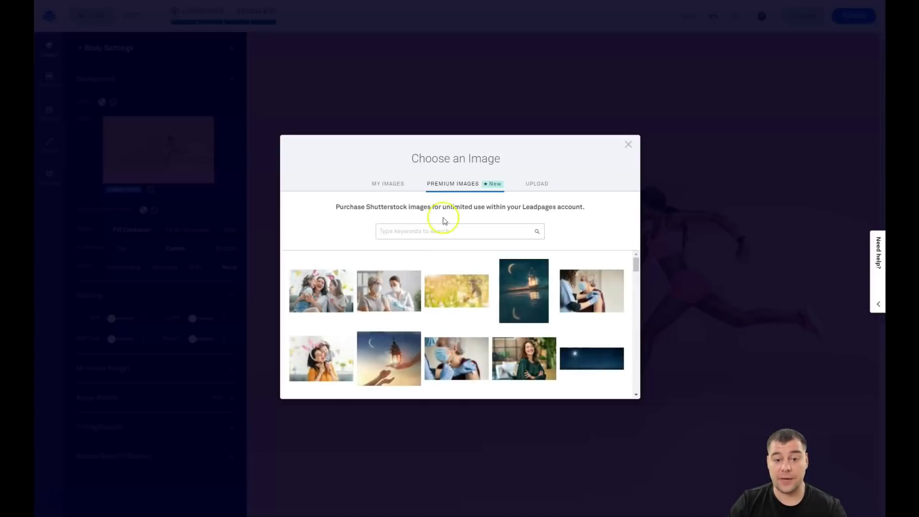
left_click(408, 230)
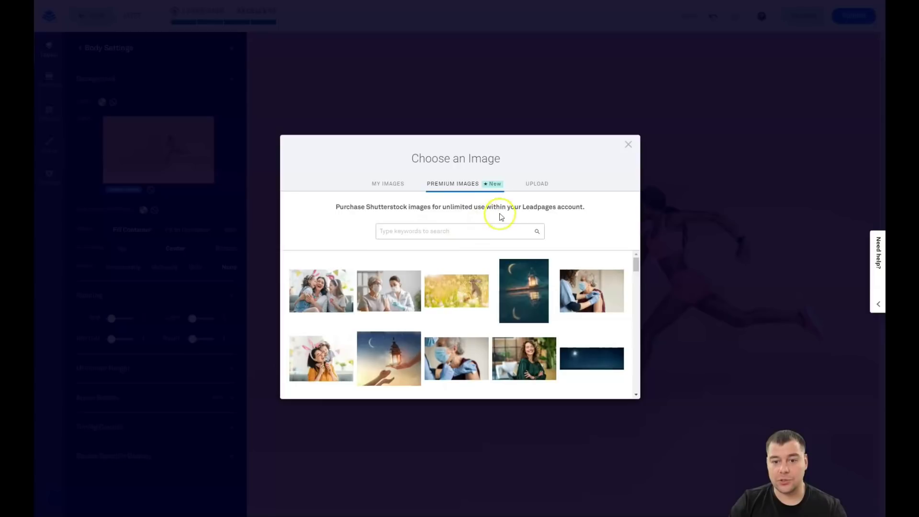
left_click(535, 186)
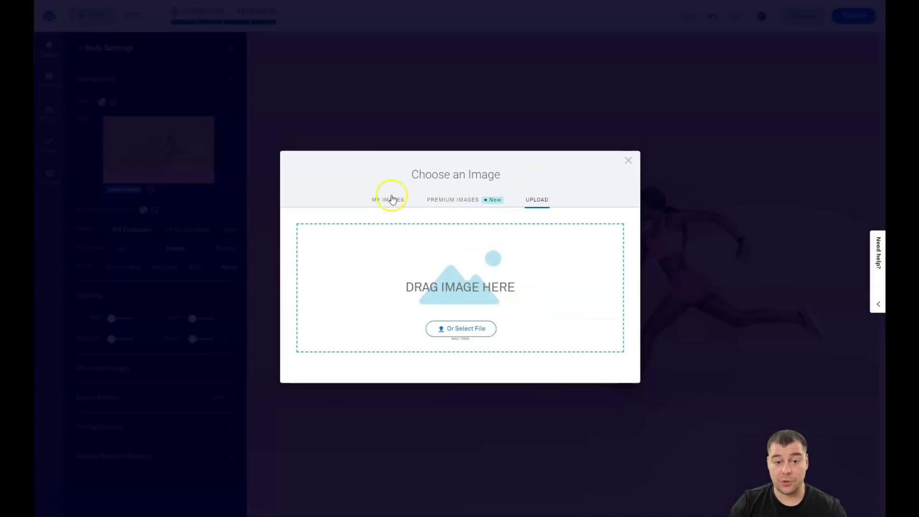
left_click(387, 203)
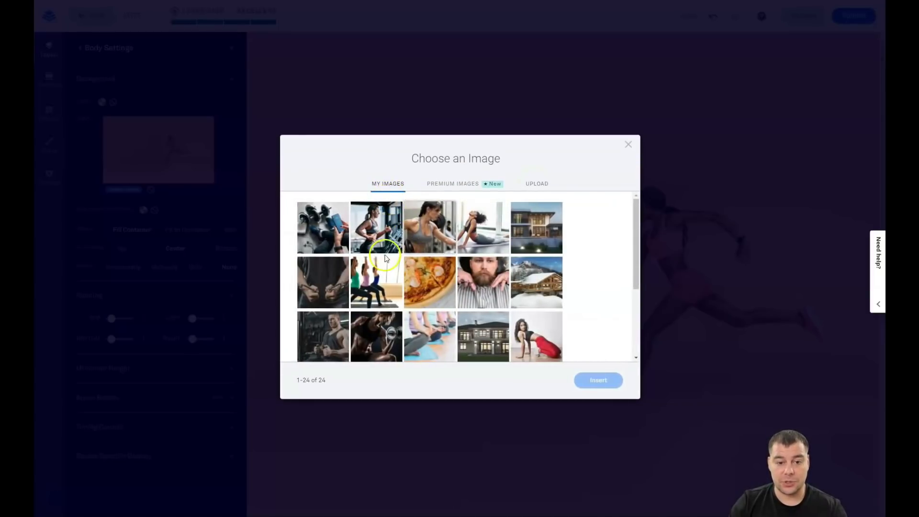
scroll(459, 249, "down", 2)
left_click(532, 246)
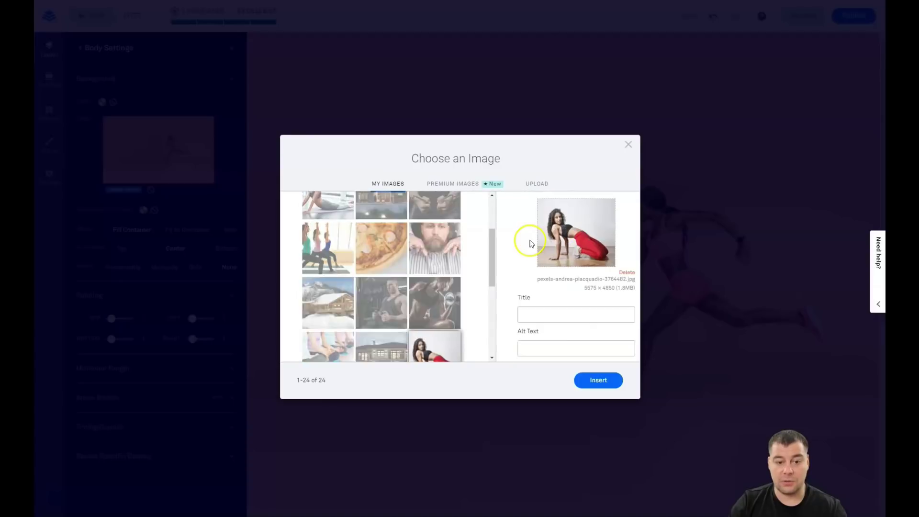
left_click(598, 380)
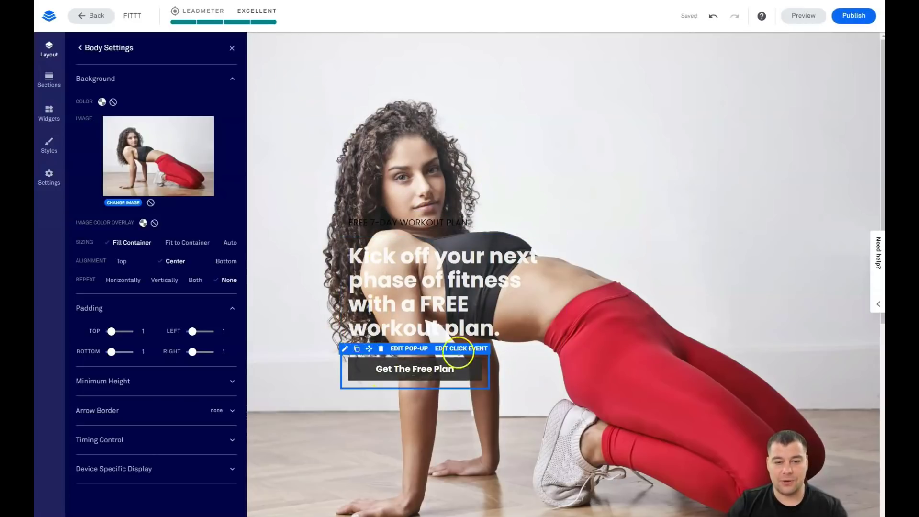
Overlay the background photo with custom dark grey 2A2A2A at opacity 64, then close Body Settings.
left_click(142, 224)
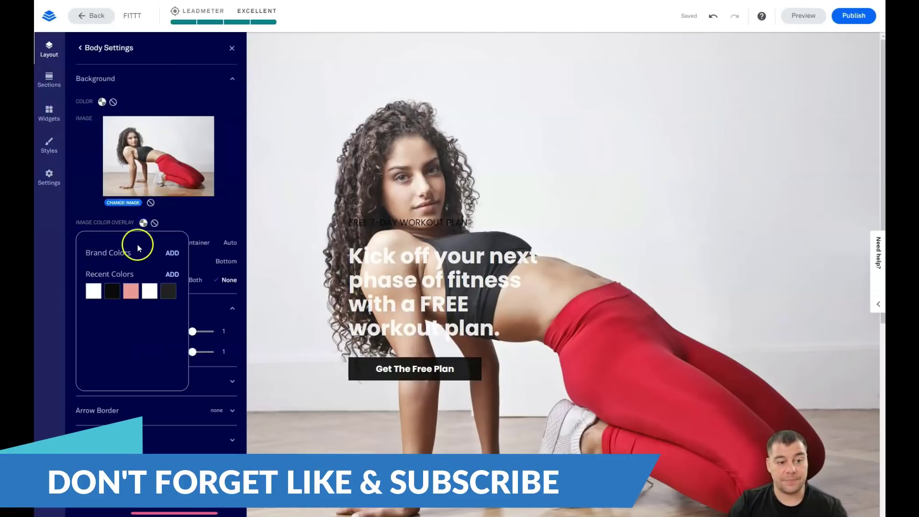
left_click(172, 276)
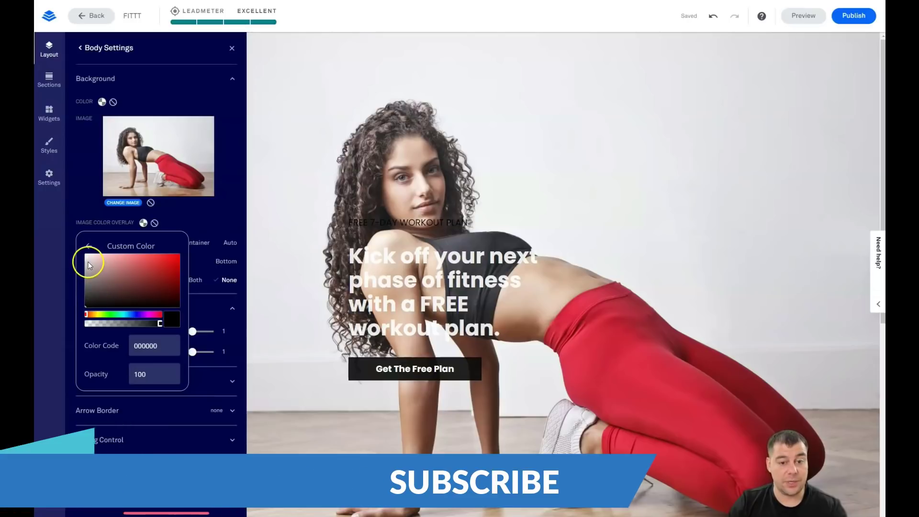
left_click(85, 298)
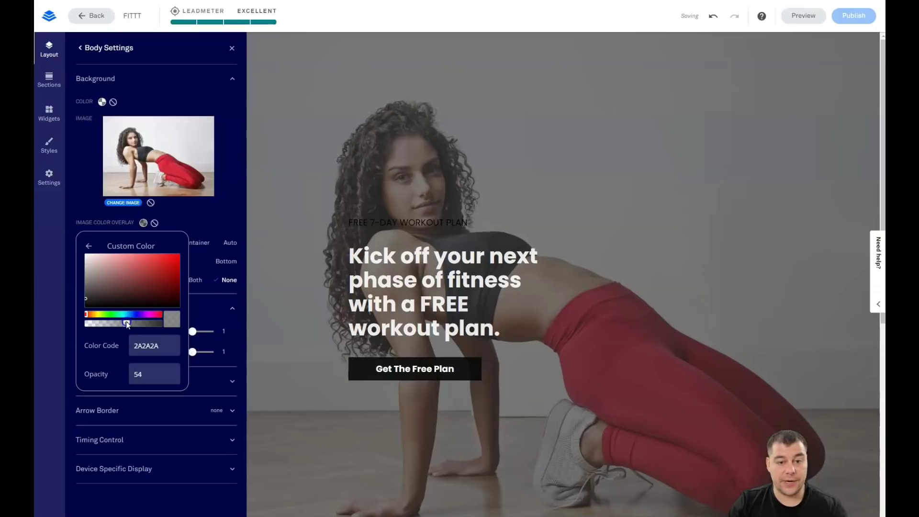
left_click(127, 323)
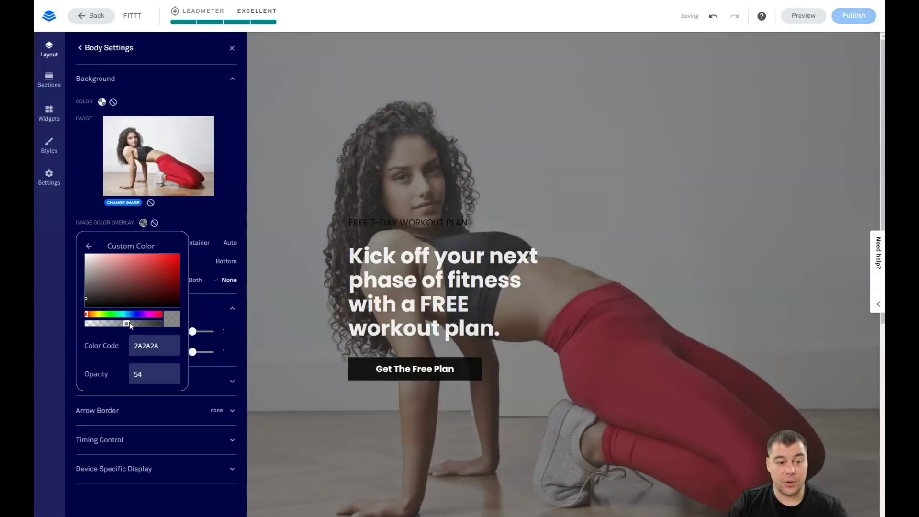
left_click_drag(129, 322, 135, 322)
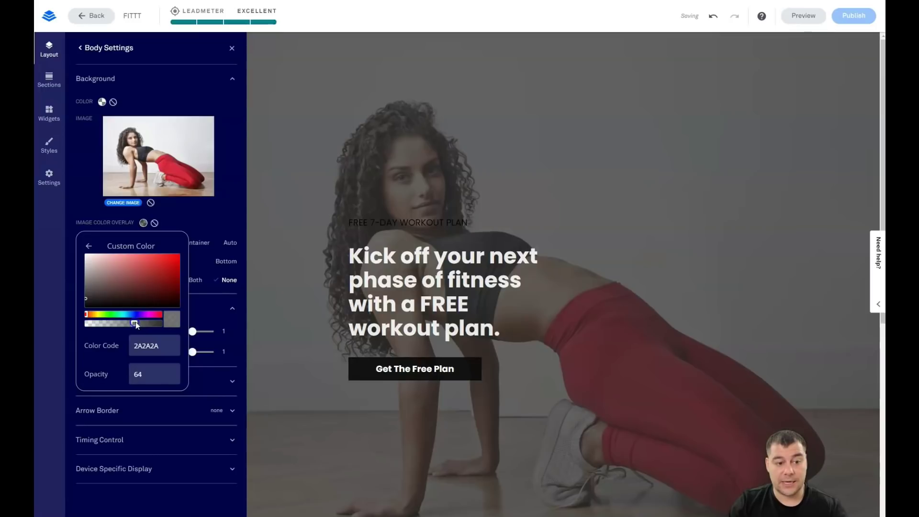
left_click(137, 233)
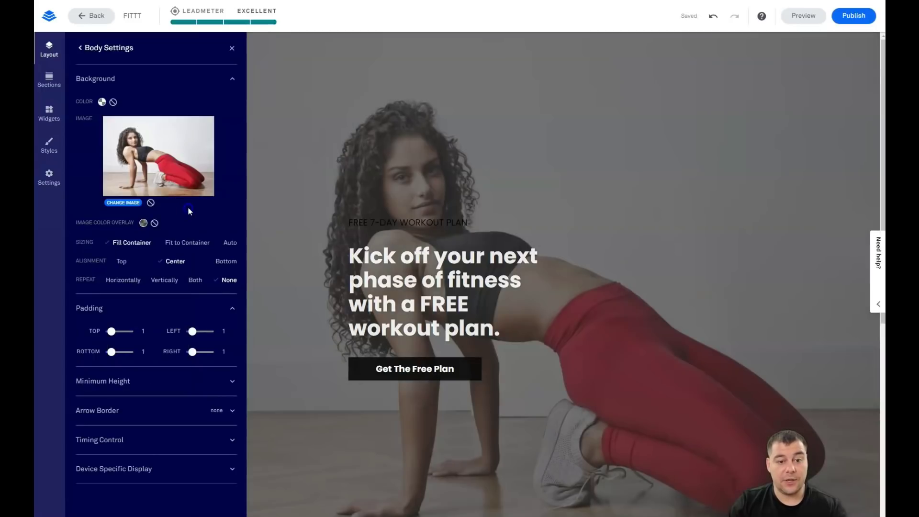
left_click(232, 48)
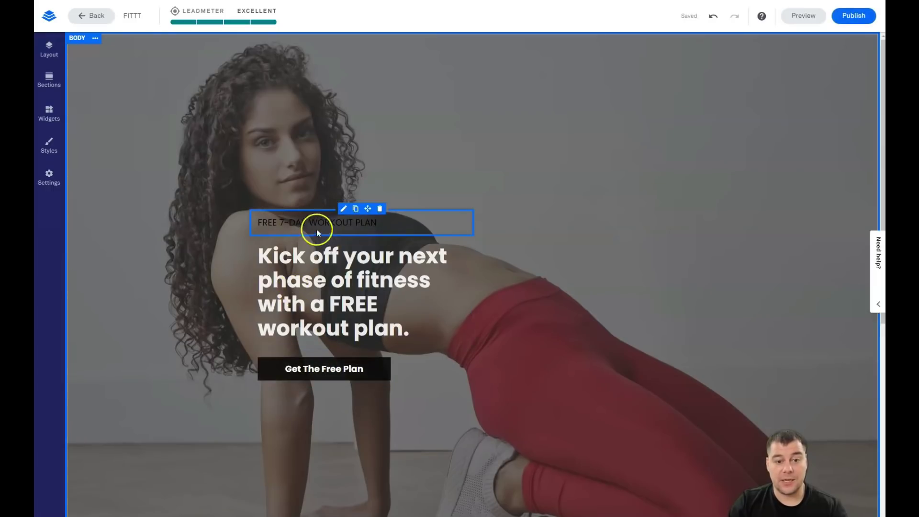
Select the whole 'FREE 7-DAY WORKOUT PLAN' pre-heading and recolour it white.
double_click(334, 223)
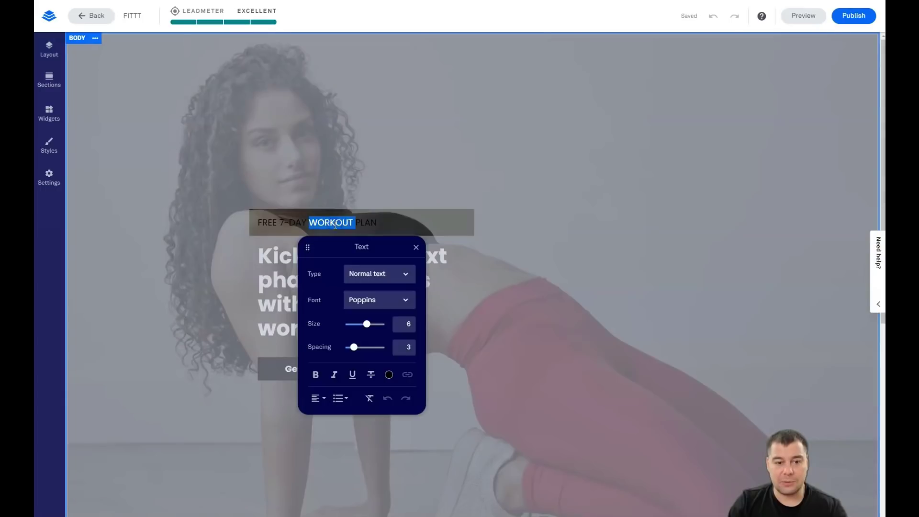
left_click(375, 212)
left_click_drag(387, 223, 246, 221)
left_click(388, 372)
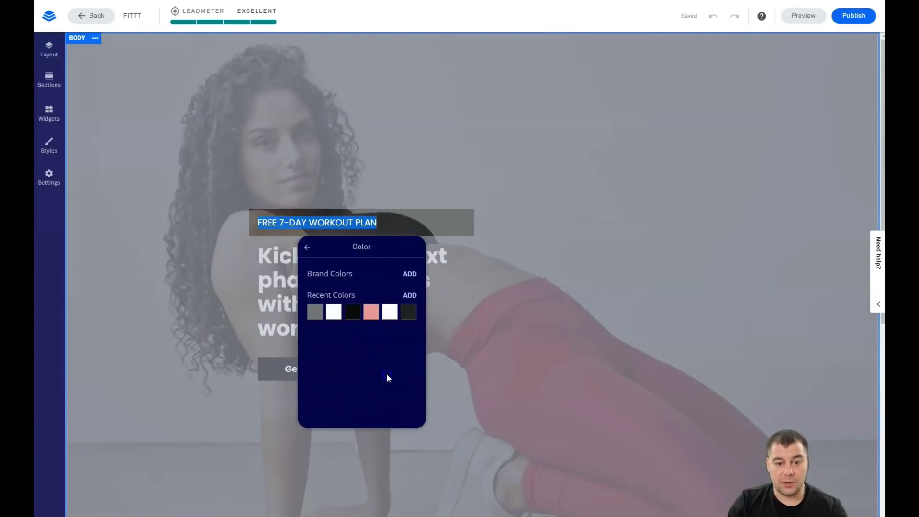
left_click(402, 167)
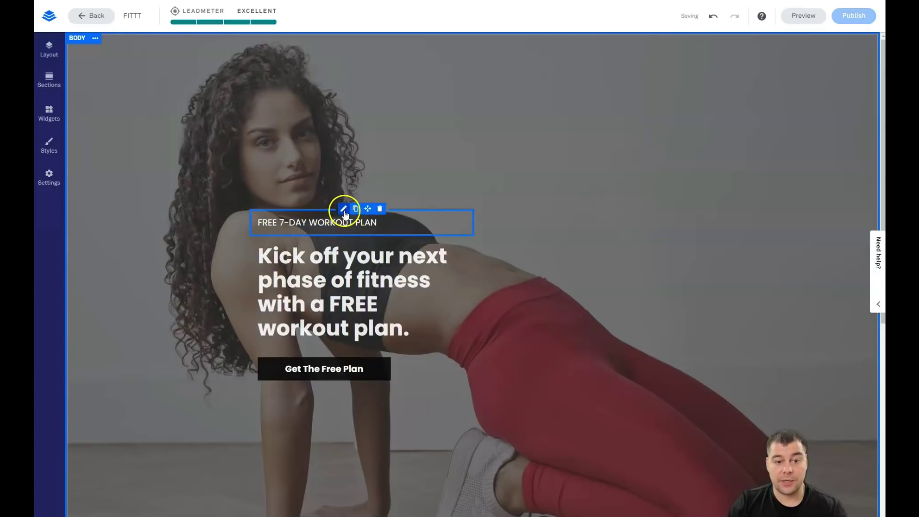
left_click(343, 210)
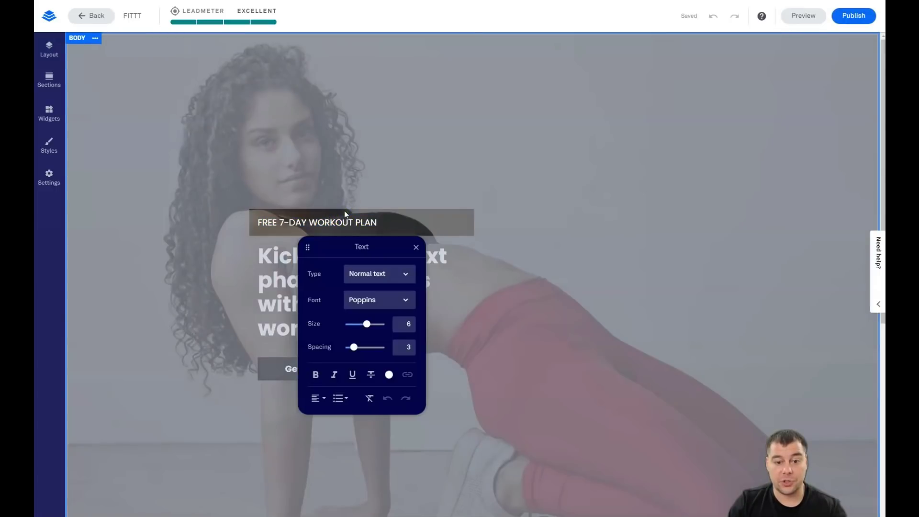
left_click(416, 247)
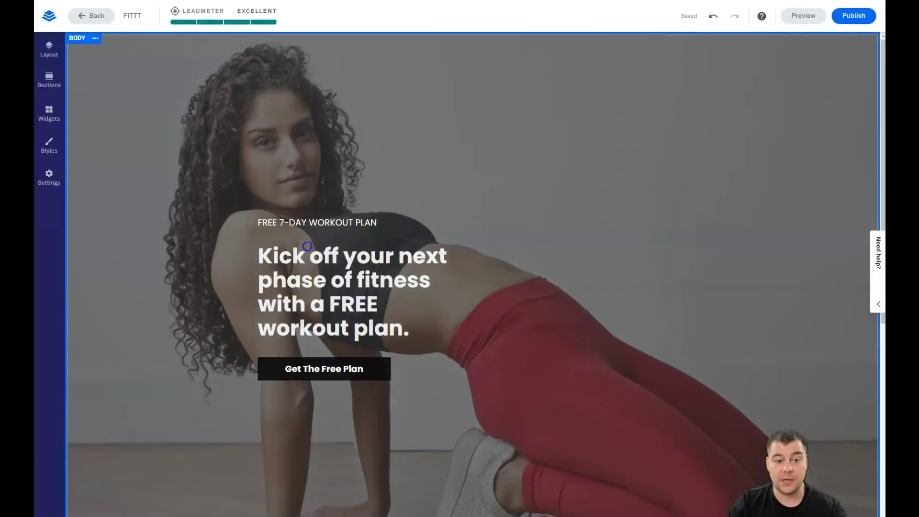
left_click(294, 299)
left_click(210, 260)
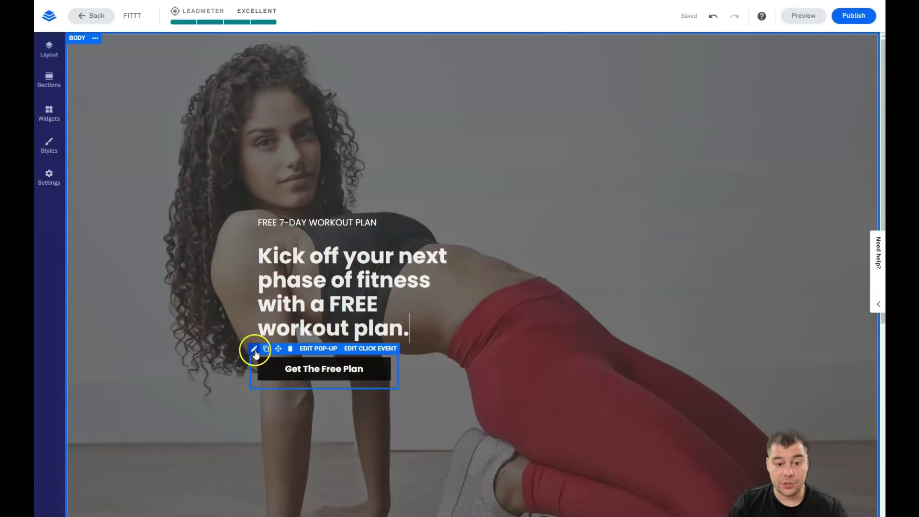
Try the Get The Free Plan button's shape styles: Large size, rounded, circular, outlined and gradient.
left_click(254, 349)
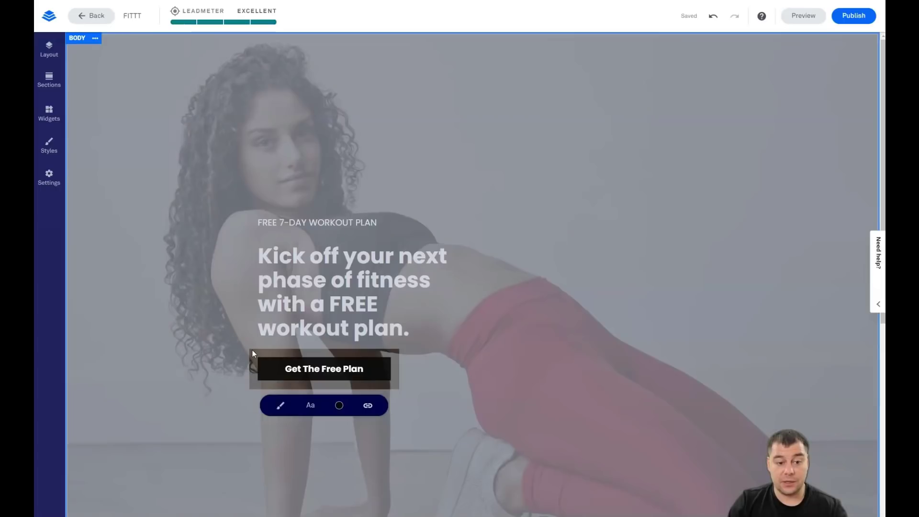
left_click(281, 405)
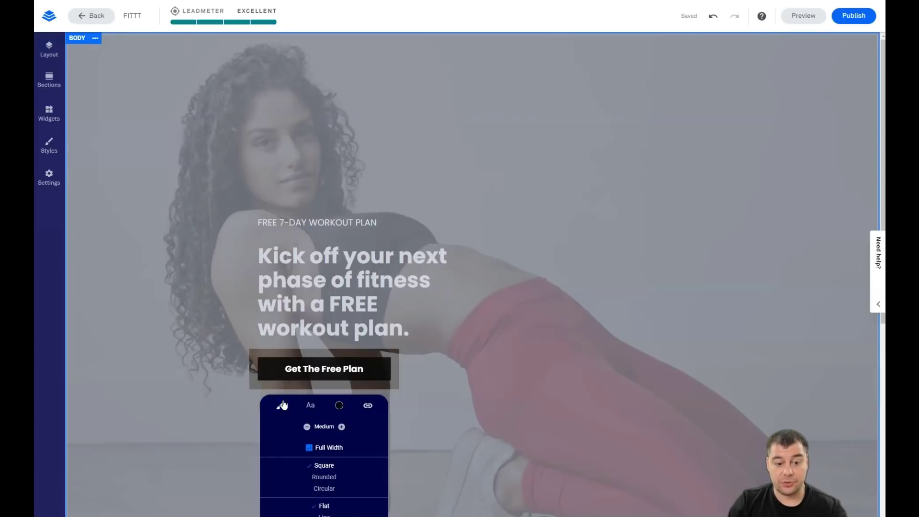
scroll(419, 435, "down", 4)
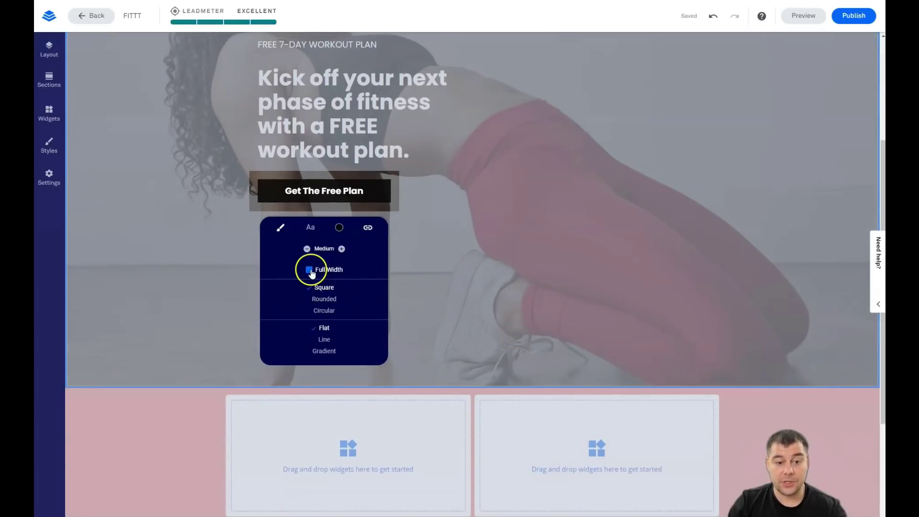
left_click(309, 270)
left_click(310, 269)
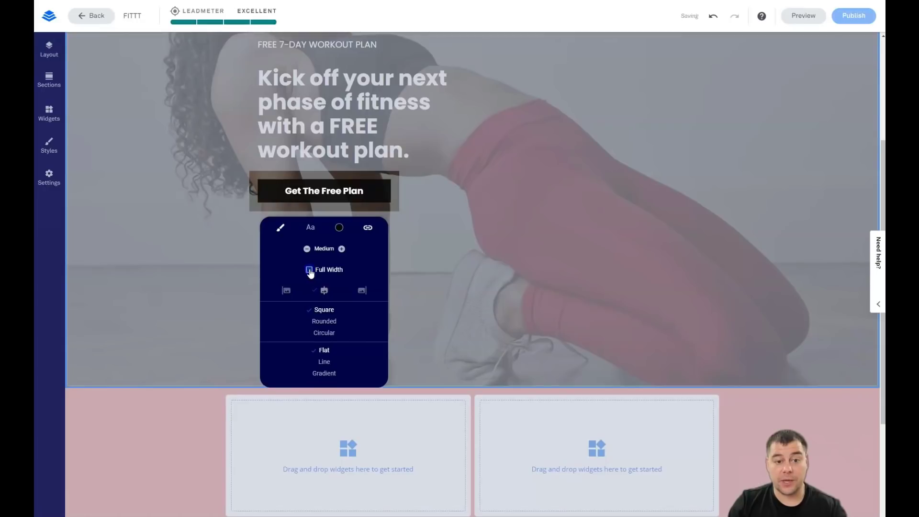
left_click(341, 249)
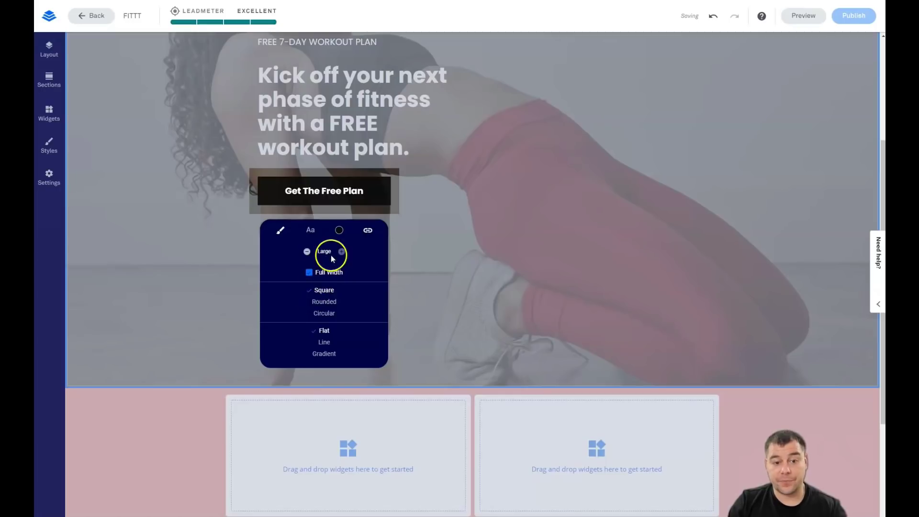
left_click(324, 302)
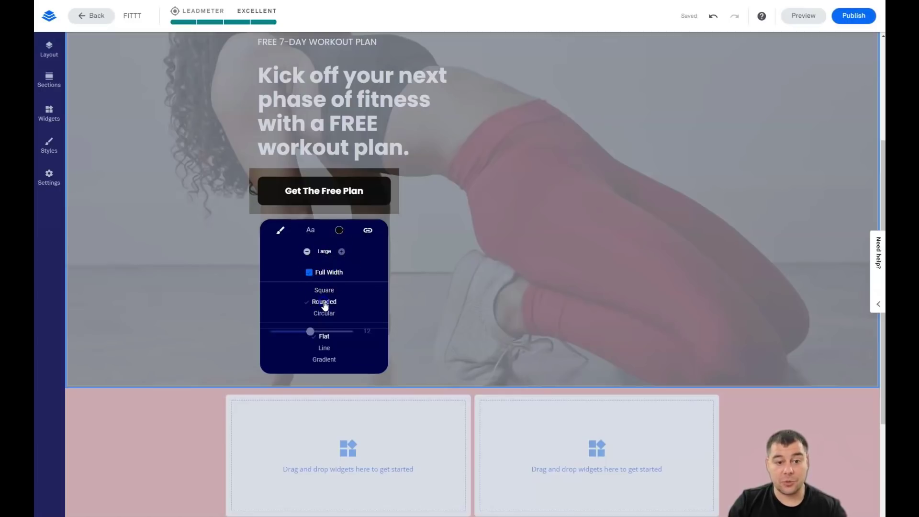
mouse_move(311, 331)
left_mouse_down()
mouse_move(332, 331)
mouse_move(307, 331)
mouse_move(322, 331)
left_mouse_up()
left_click(321, 314)
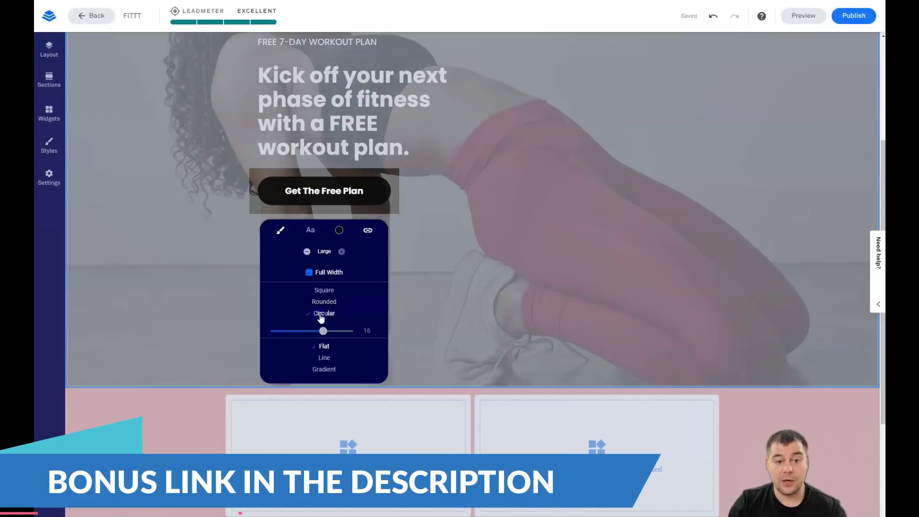
left_click(325, 336)
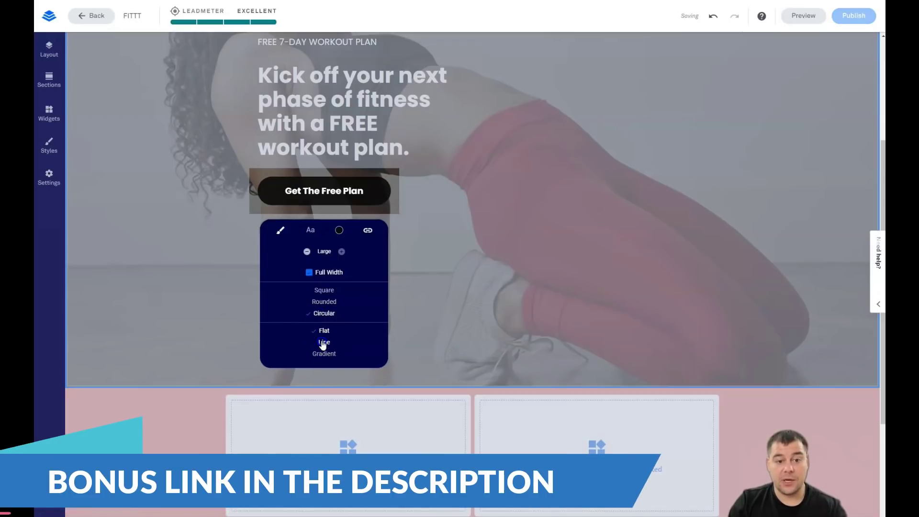
left_click(324, 354)
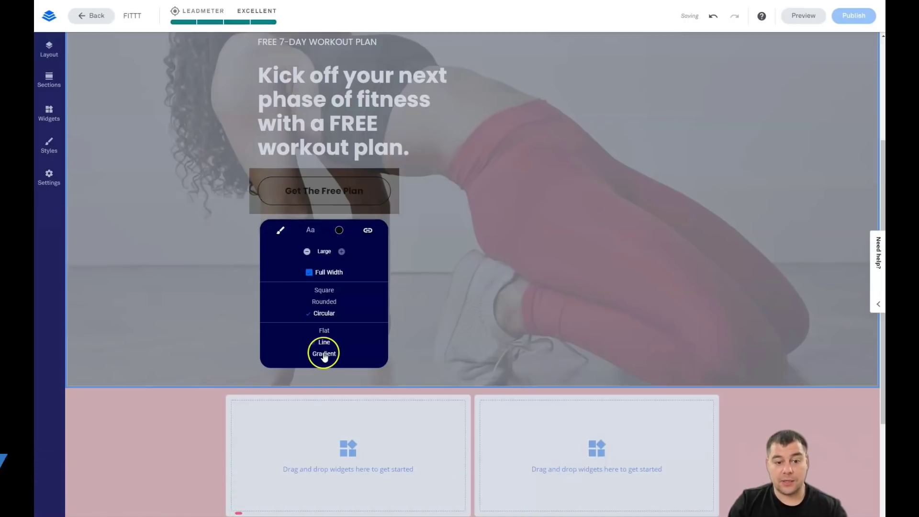
left_click(406, 289)
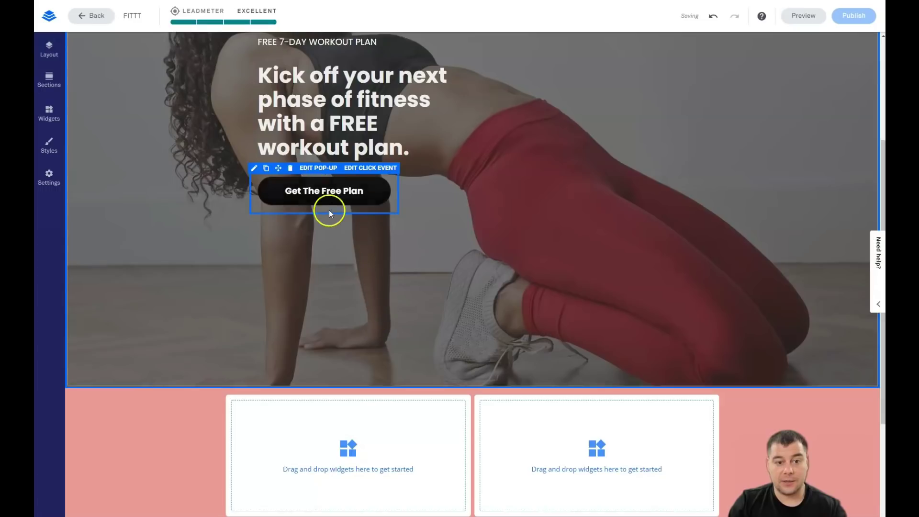
Give the button square corners, a coral background and black text.
left_click(254, 167)
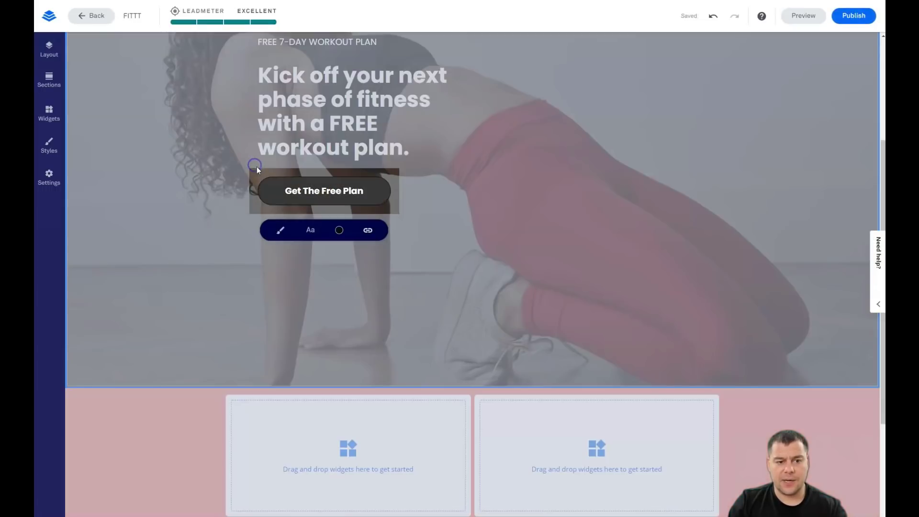
left_click(280, 231)
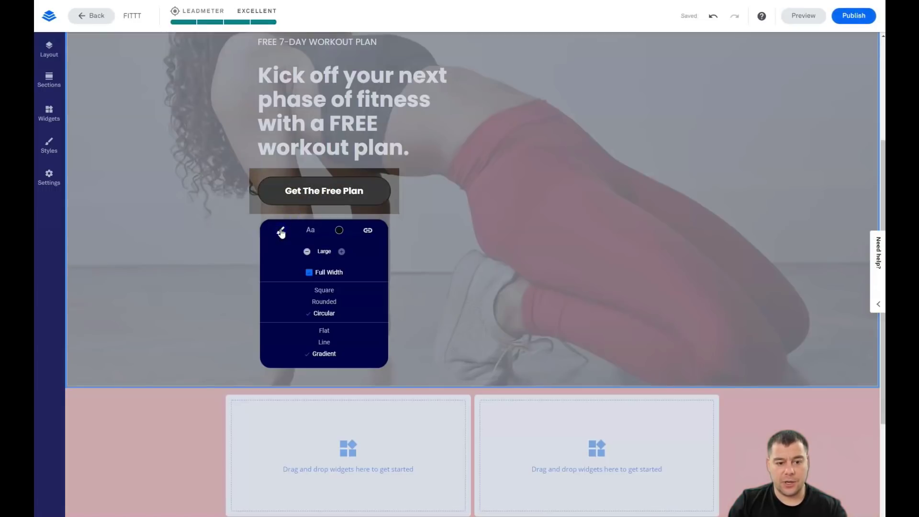
left_click(316, 290)
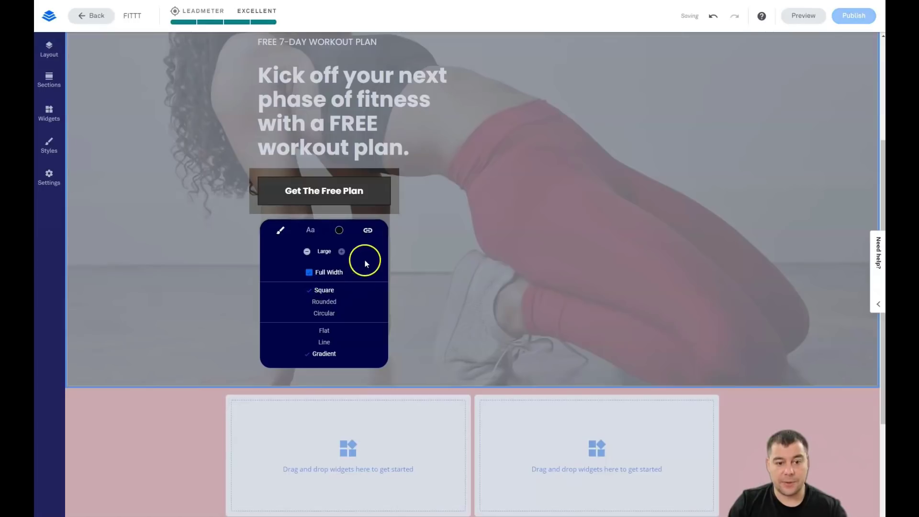
left_click(339, 230)
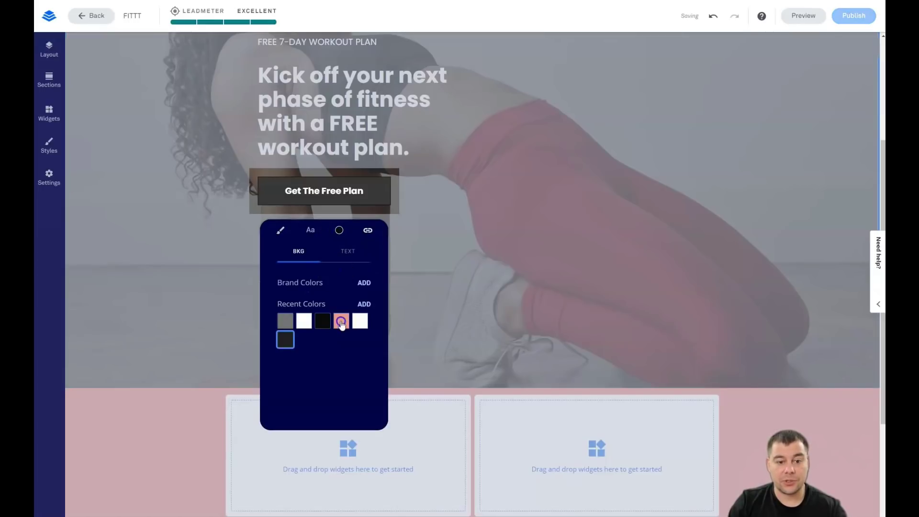
left_click(341, 321)
left_click(348, 251)
left_click(341, 320)
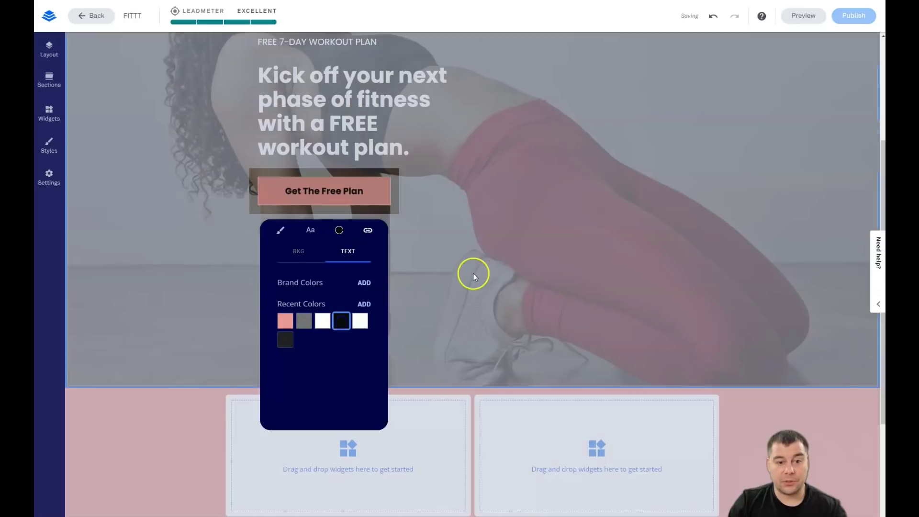
left_click(474, 276)
scroll(543, 283, "up", 4)
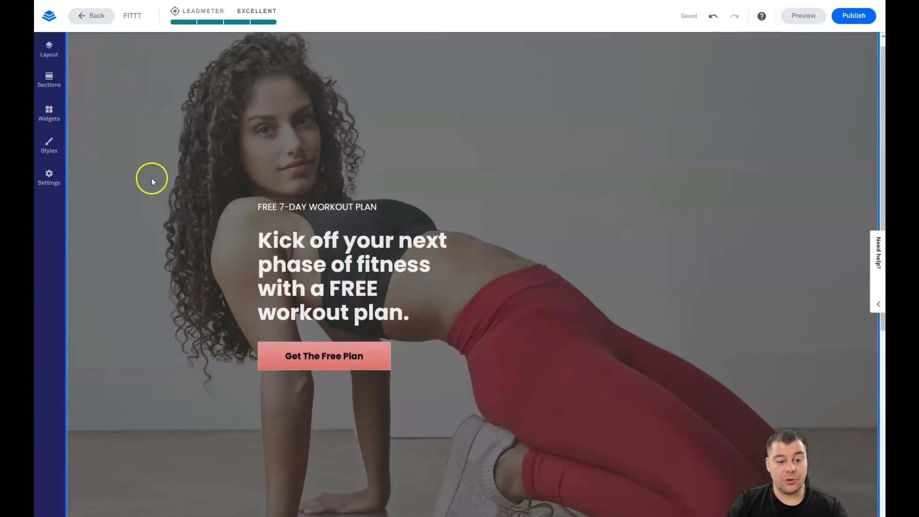
scroll(152, 181, "down", 5)
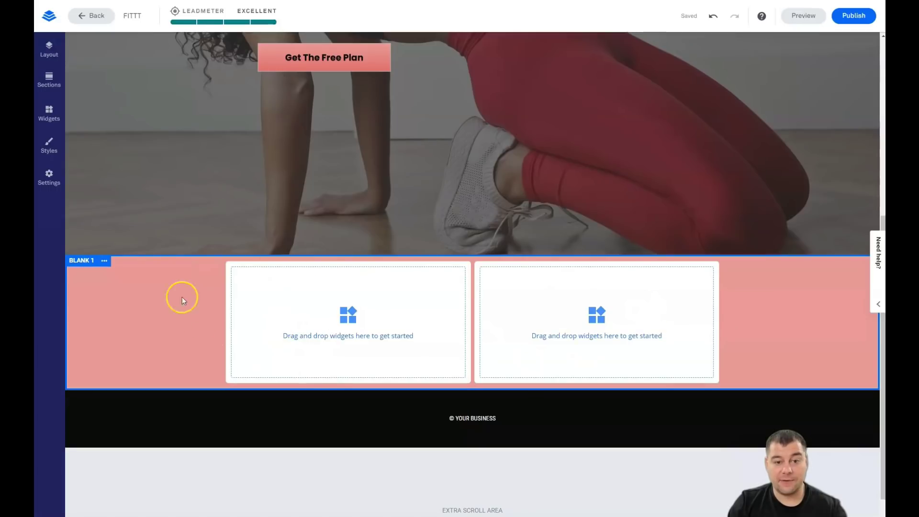
scroll(445, 323, "up", 2)
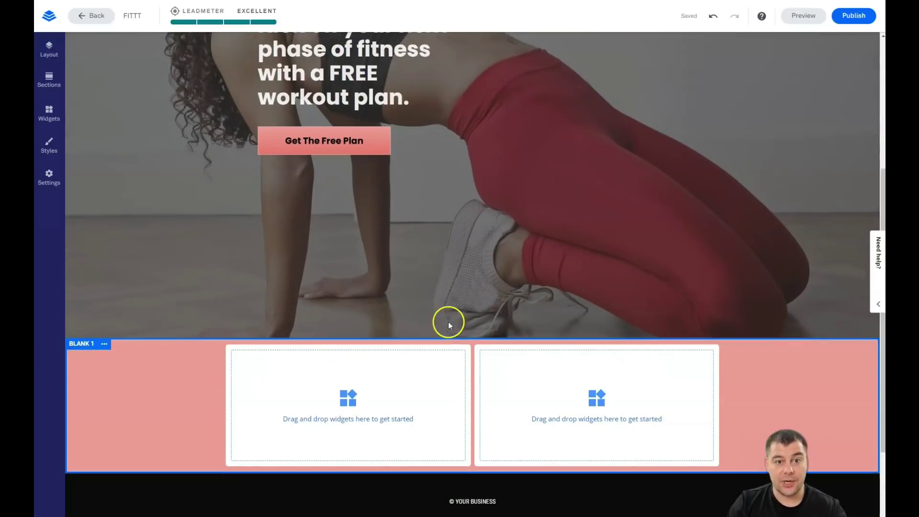
left_click(306, 153)
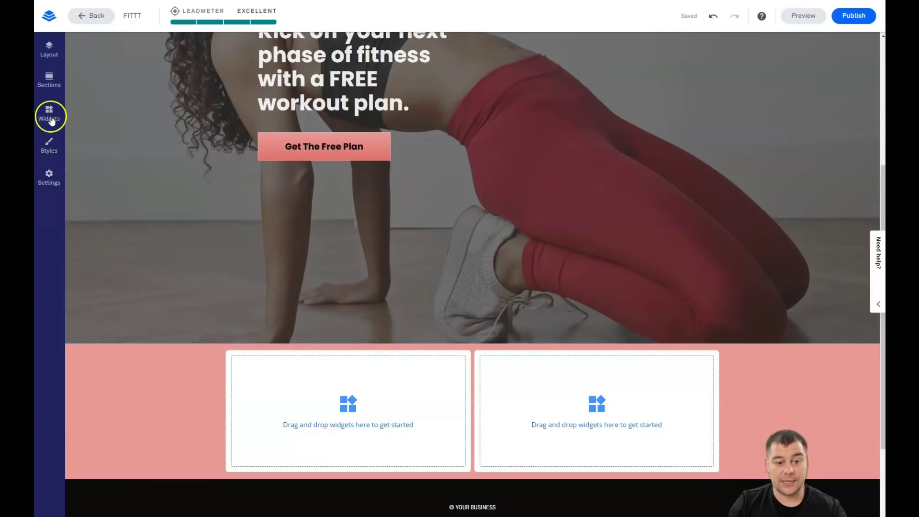
scroll(242, 287, "down", 3)
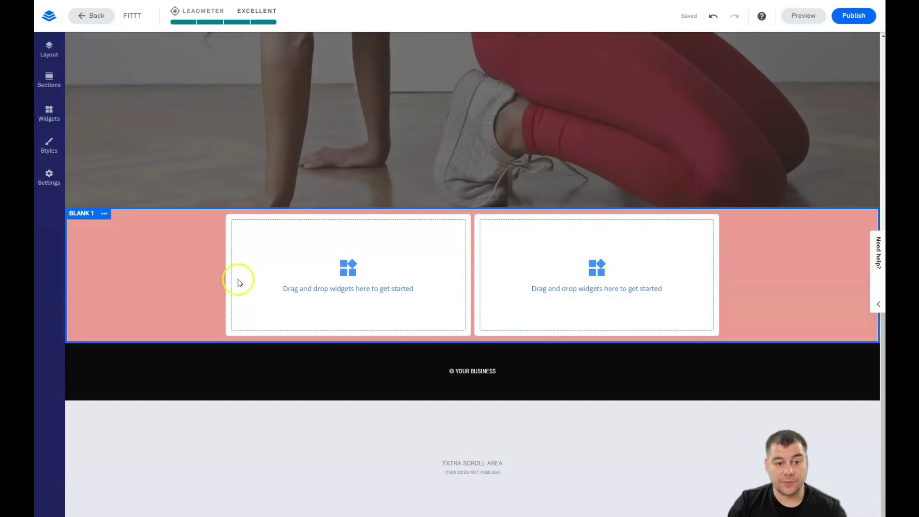
Drag a Video widget into the pink section's left column.
left_click(48, 117)
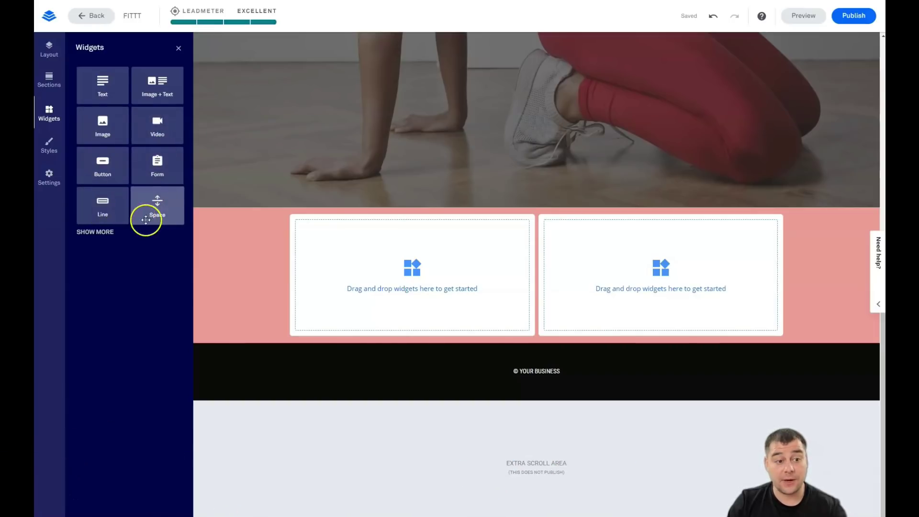
left_click(92, 232)
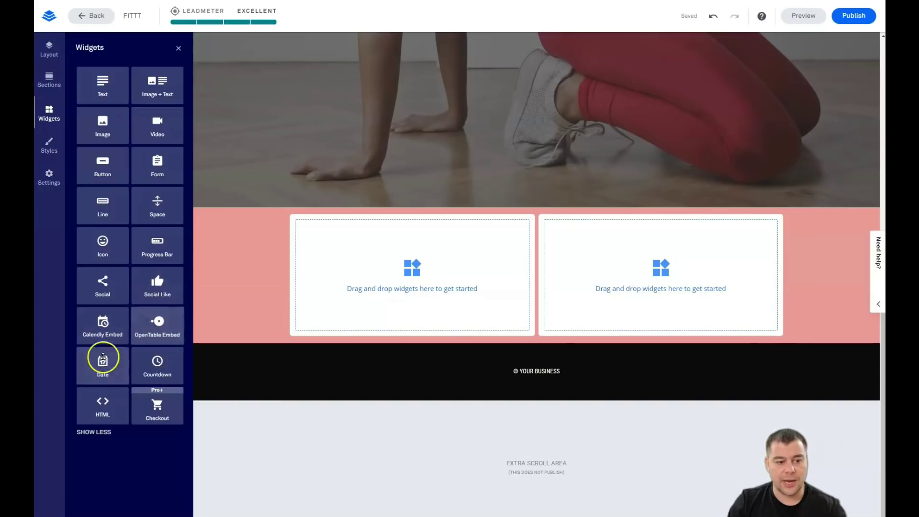
left_click(94, 432)
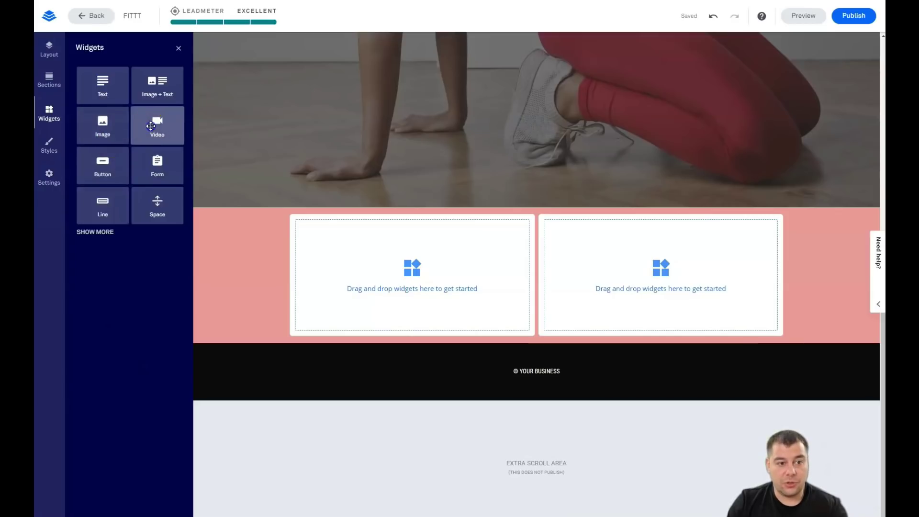
left_click_drag(151, 127, 400, 266)
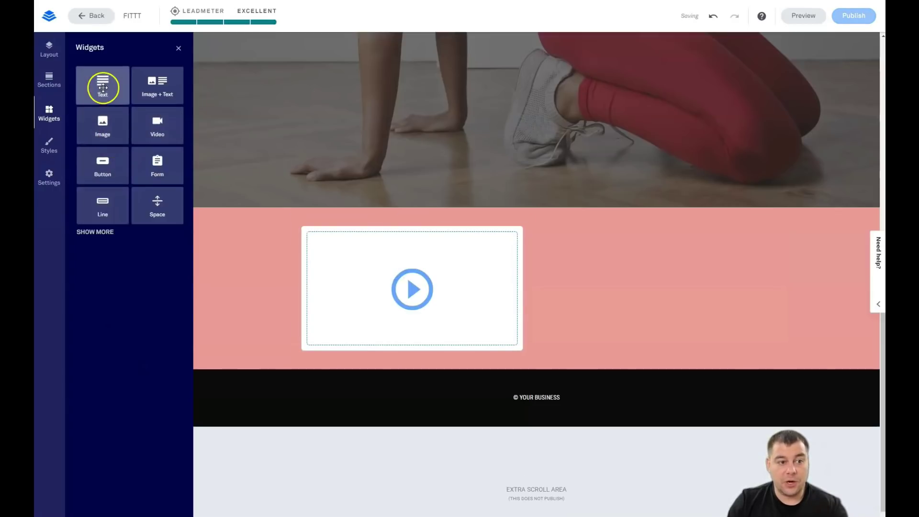
Add text, a taller spacer and a Sign Up button on the right, and widen the video column.
left_click_drag(101, 85, 662, 288)
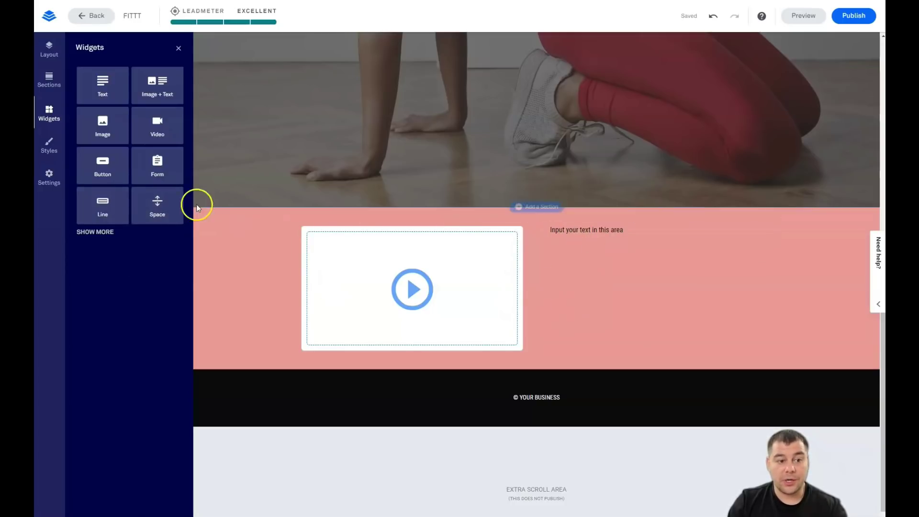
left_click_drag(161, 207, 596, 228)
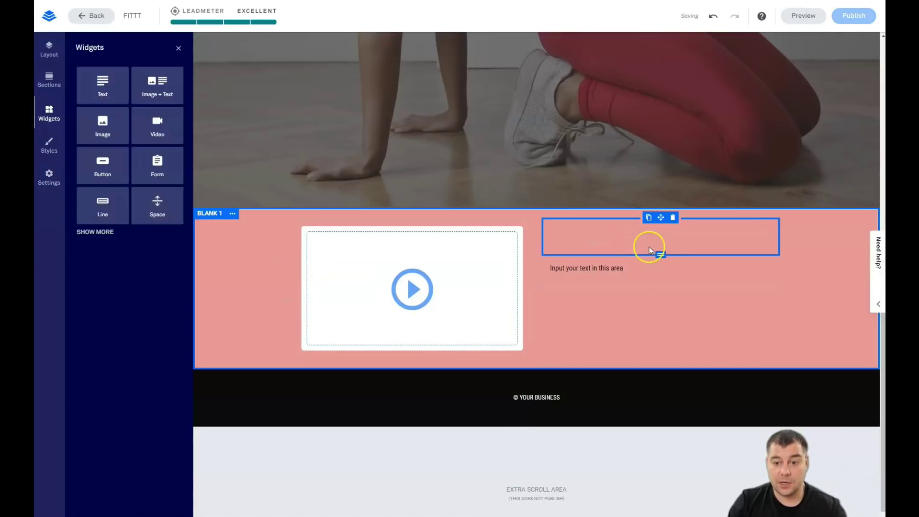
left_click_drag(662, 253, 662, 266)
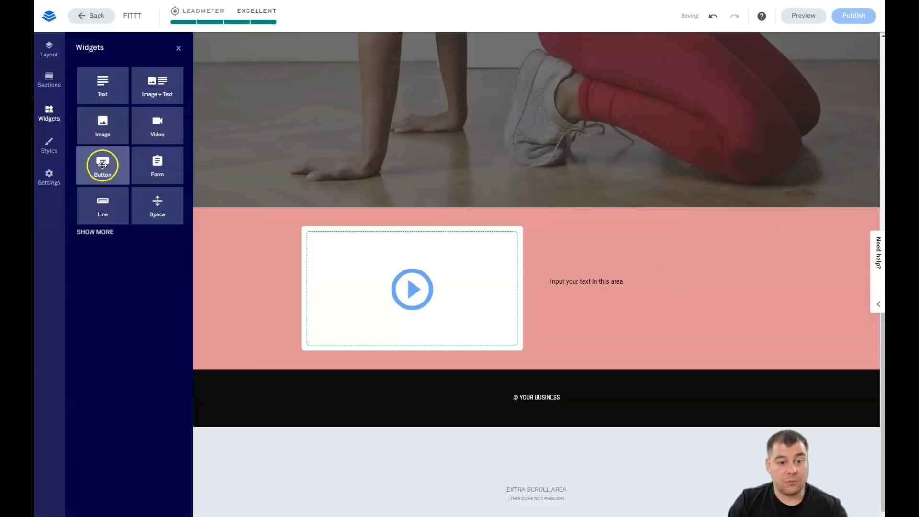
left_click_drag(102, 165, 634, 325)
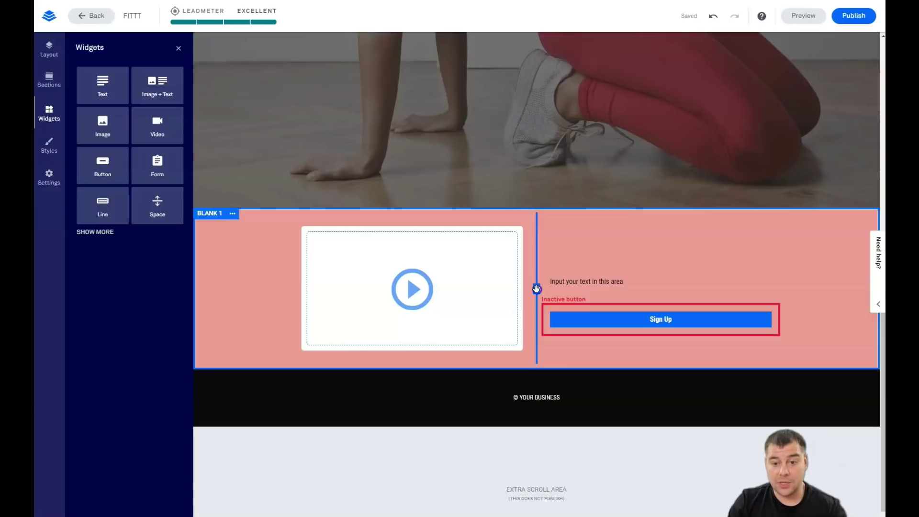
left_click_drag(556, 291, 660, 317)
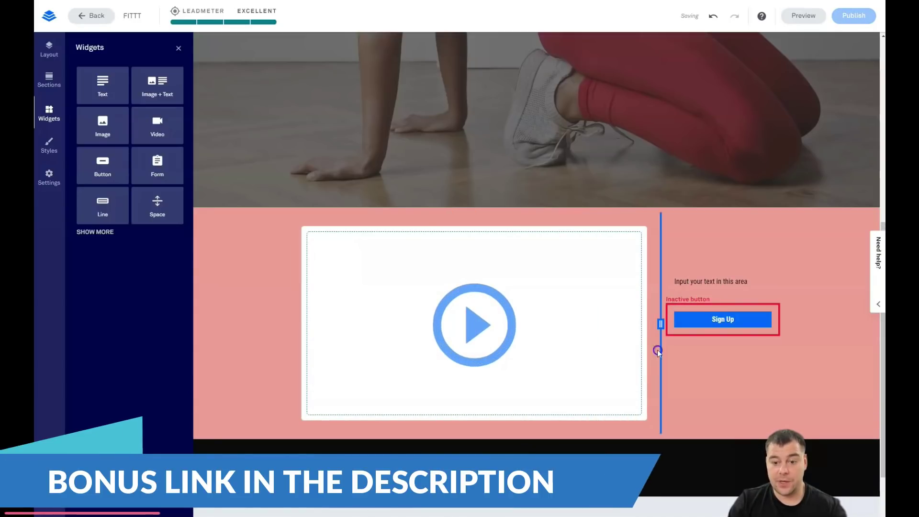
left_click_drag(658, 351, 648, 303)
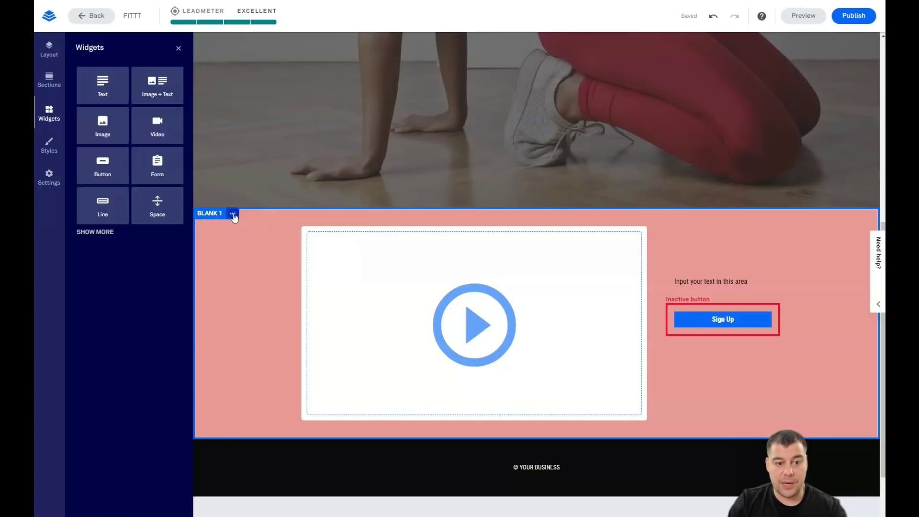
Set Blank 1's minimum height to 75% and its background to the dark grey swatch.
left_click(233, 214)
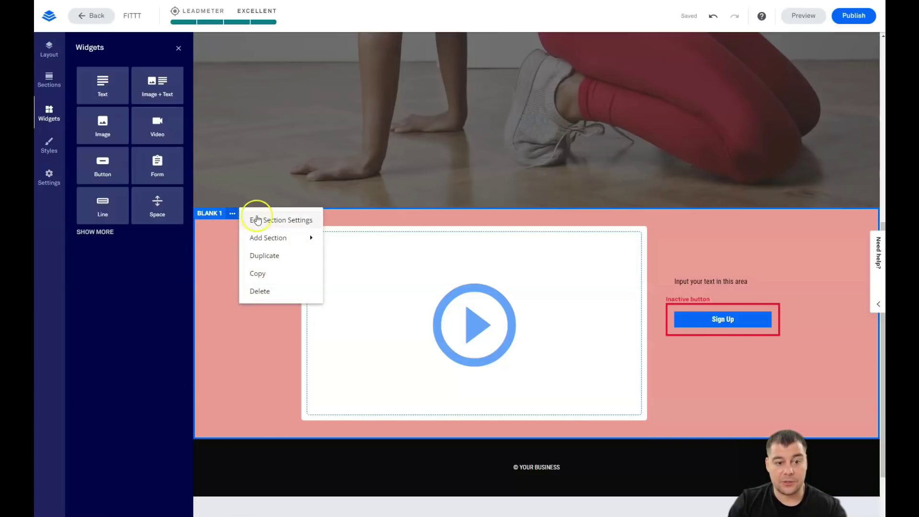
left_click(264, 220)
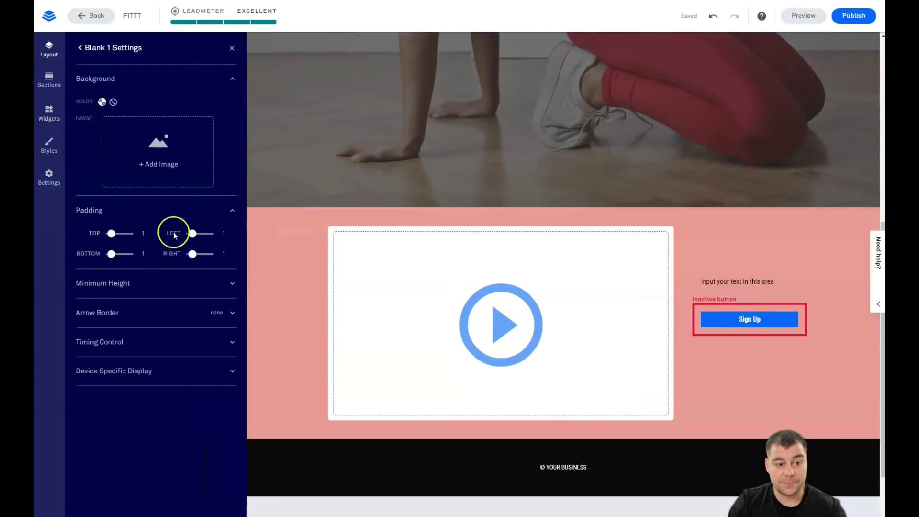
left_click(232, 283)
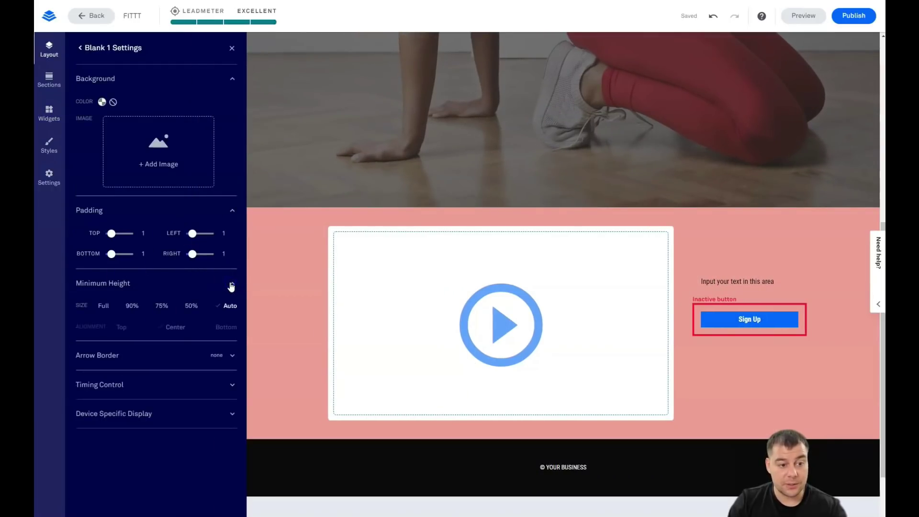
left_click(191, 305)
left_click(161, 306)
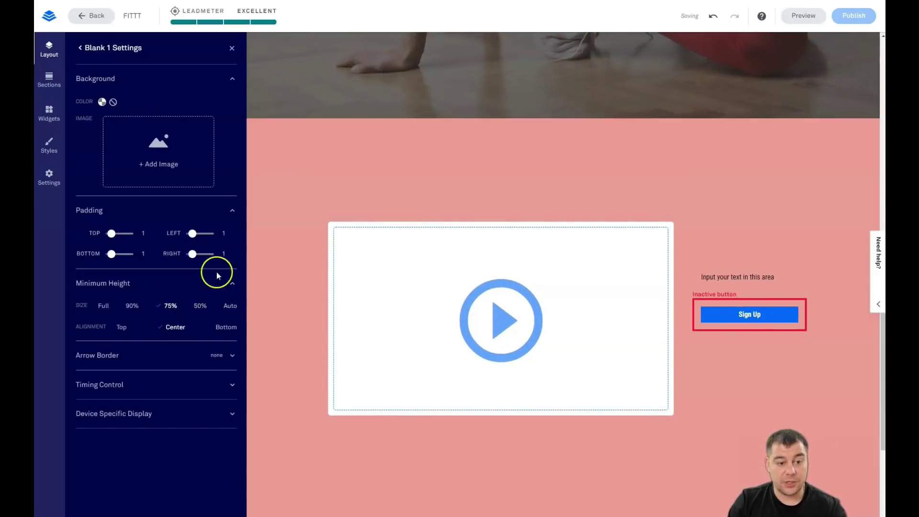
left_click(142, 306)
left_click(170, 306)
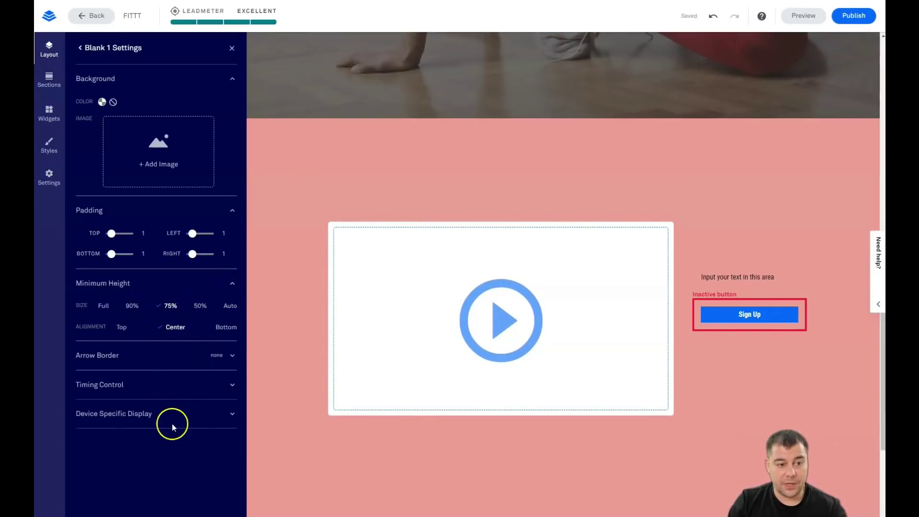
left_click(101, 103)
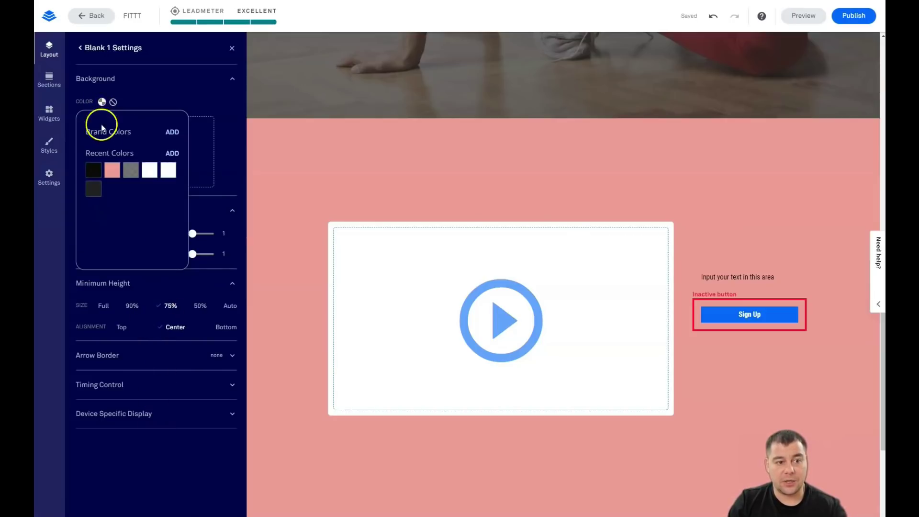
left_click(131, 171)
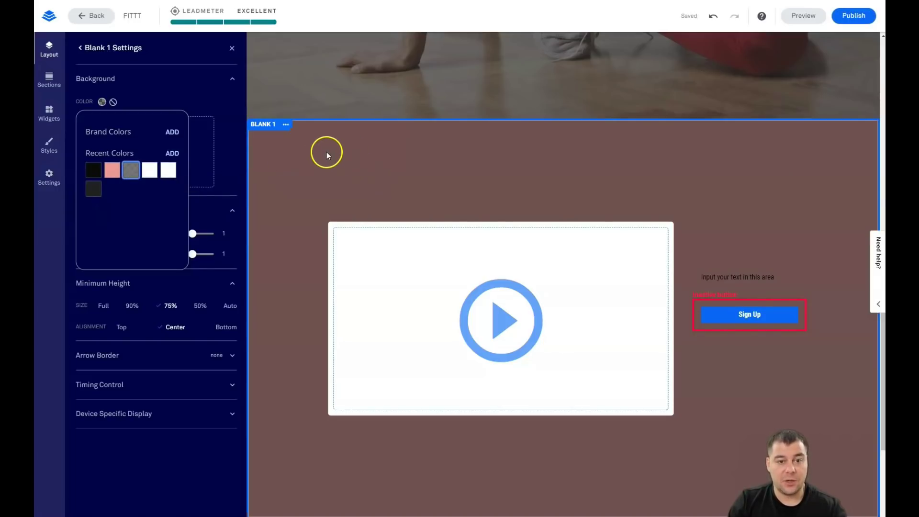
left_click(186, 109)
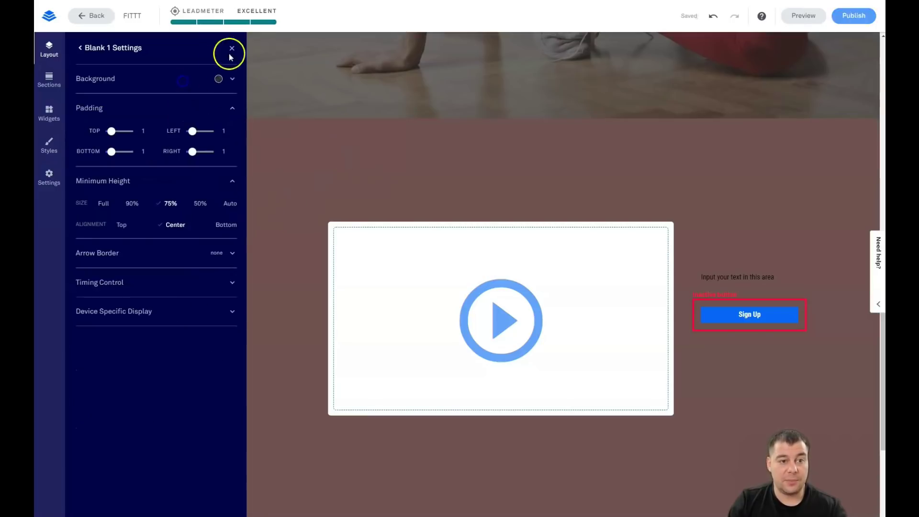
left_click(232, 48)
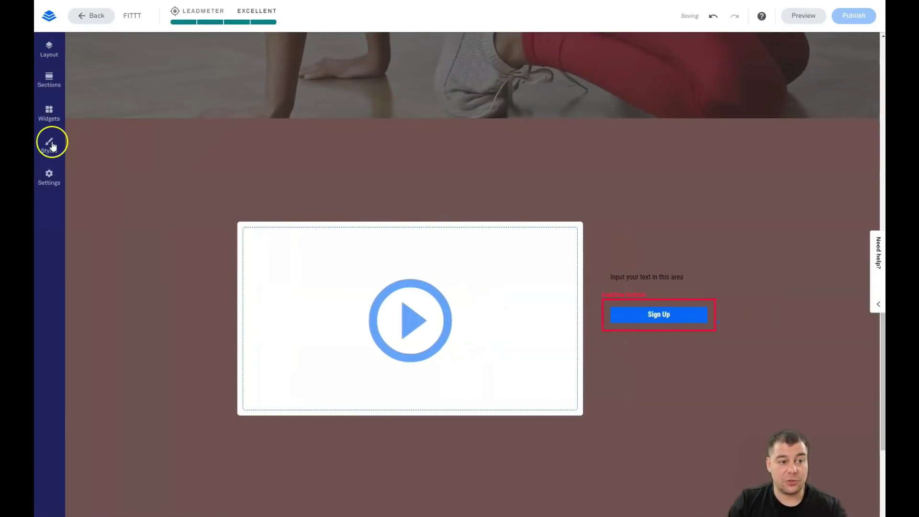
Remove the page background colour in Page Styles.
left_click(49, 142)
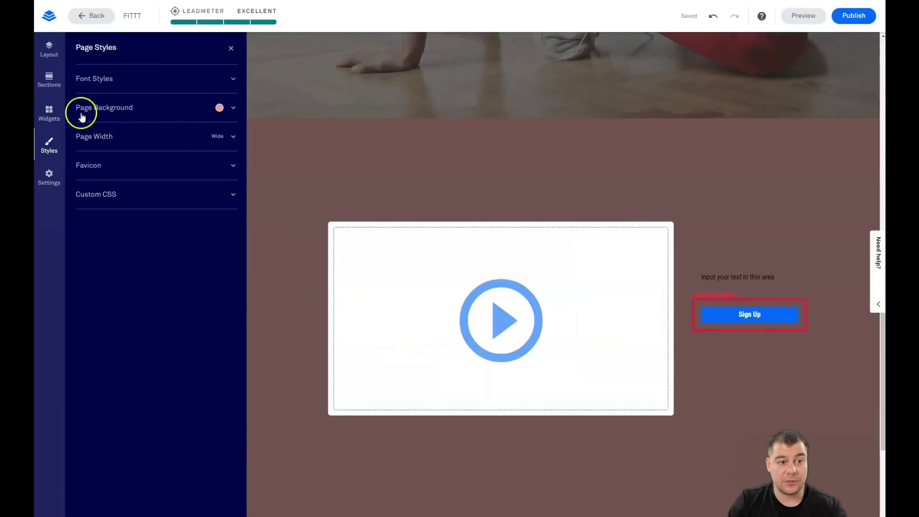
left_click(233, 109)
left_click(116, 130)
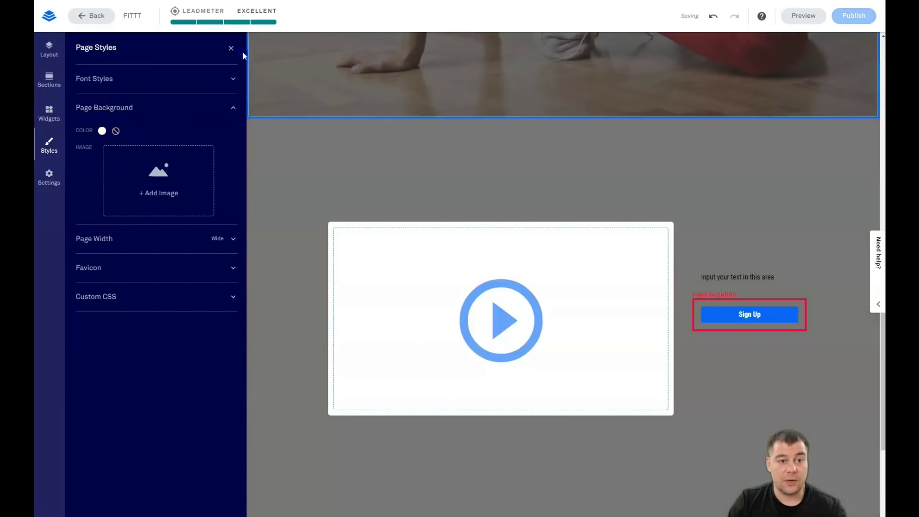
left_click(231, 48)
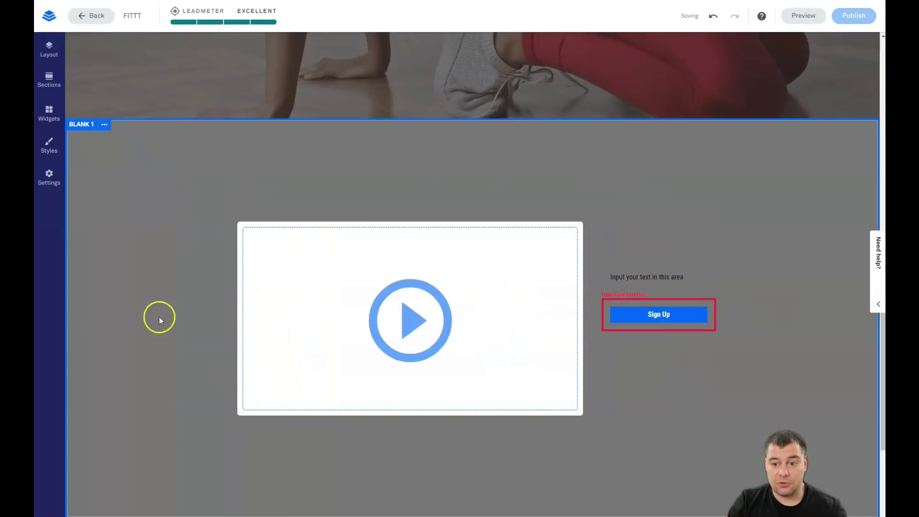
Review the page fonts, Poppins headlines and Roboto Condensed text, then close Page Styles.
scroll(406, 206, "down", 4)
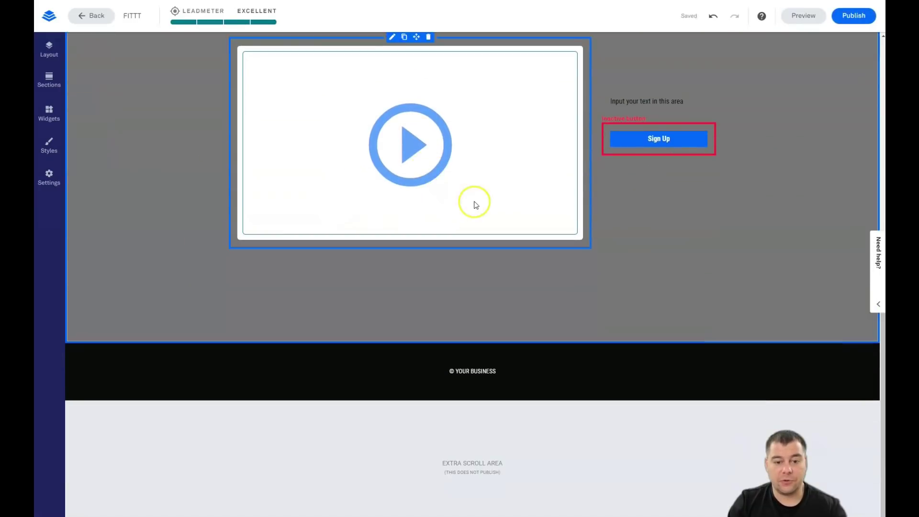
scroll(476, 204, "up", 7)
scroll(483, 210, "up", 2)
scroll(488, 220, "down", 4)
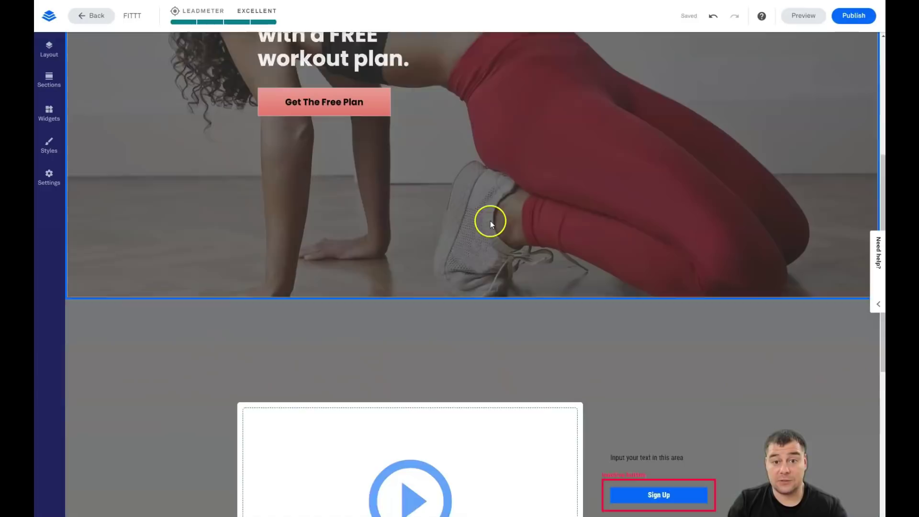
scroll(487, 215, "up", 6)
scroll(485, 211, "down", 7)
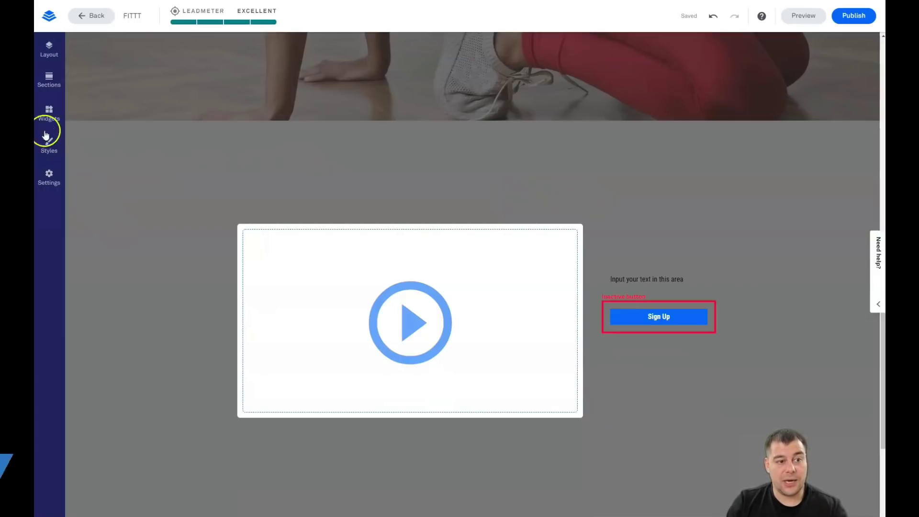
left_click(48, 148)
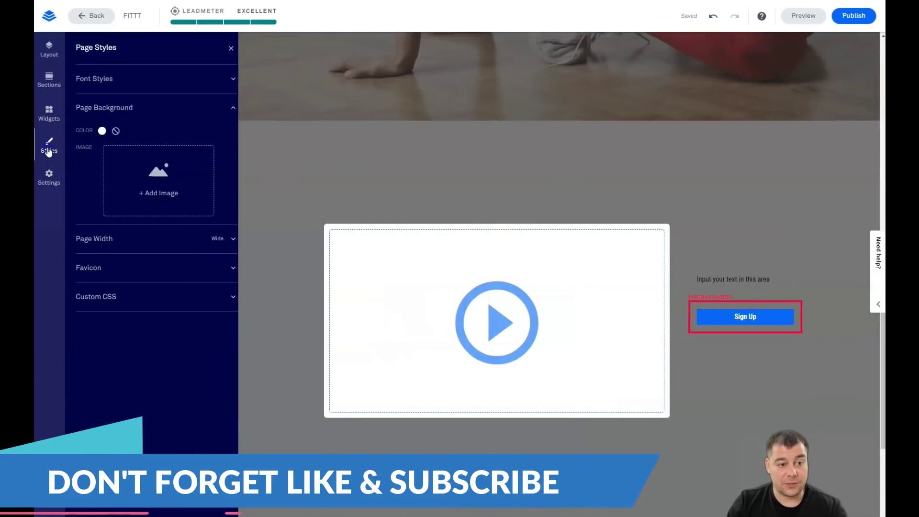
left_click(232, 79)
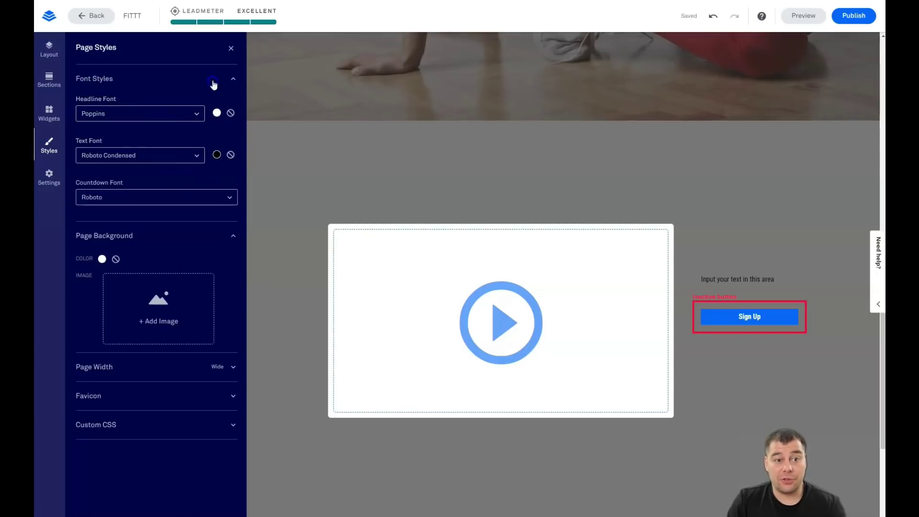
left_click(230, 49)
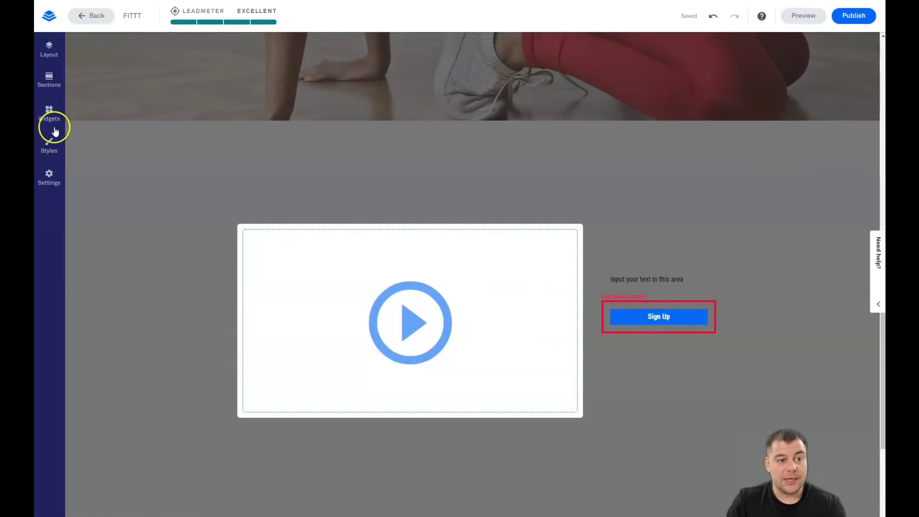
scroll(365, 238, "down", 4)
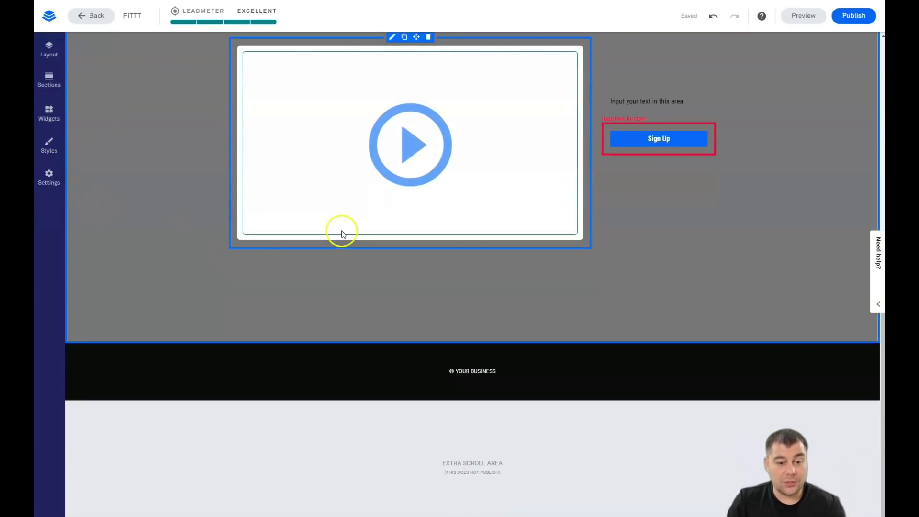
left_click(49, 177)
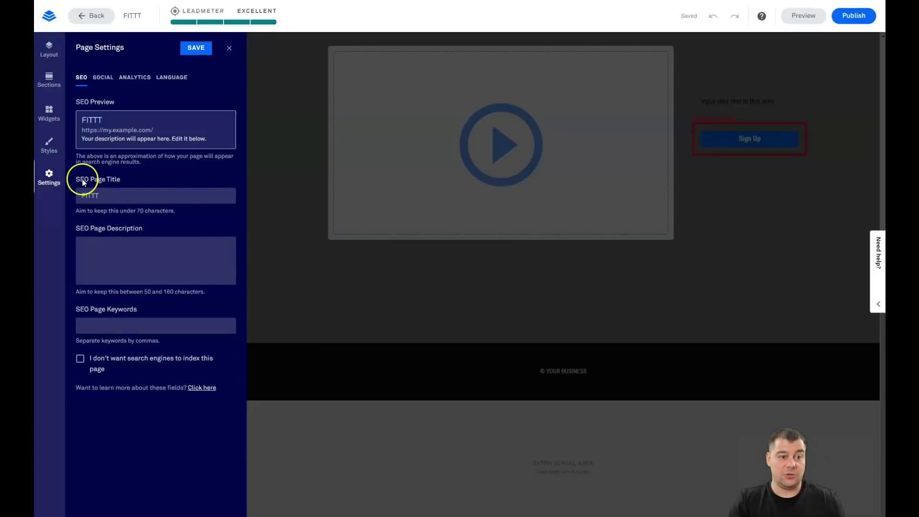
left_click(96, 196)
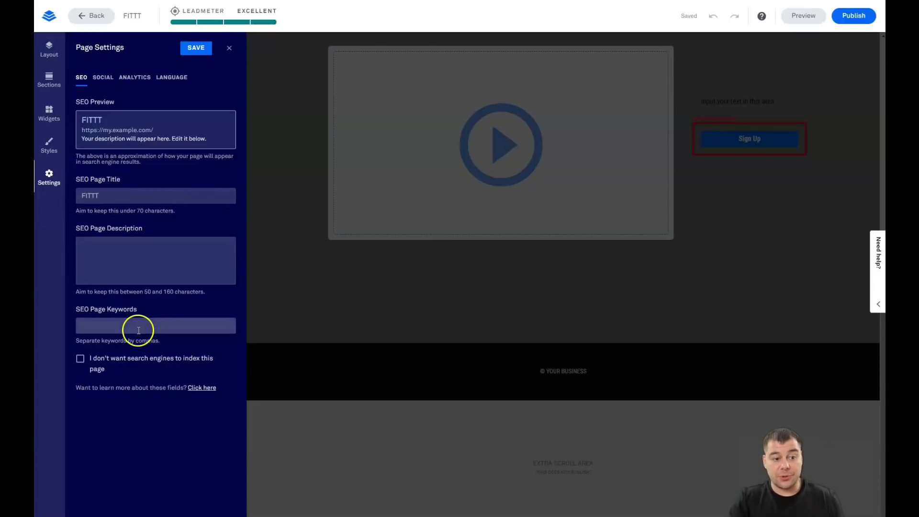
left_click(102, 79)
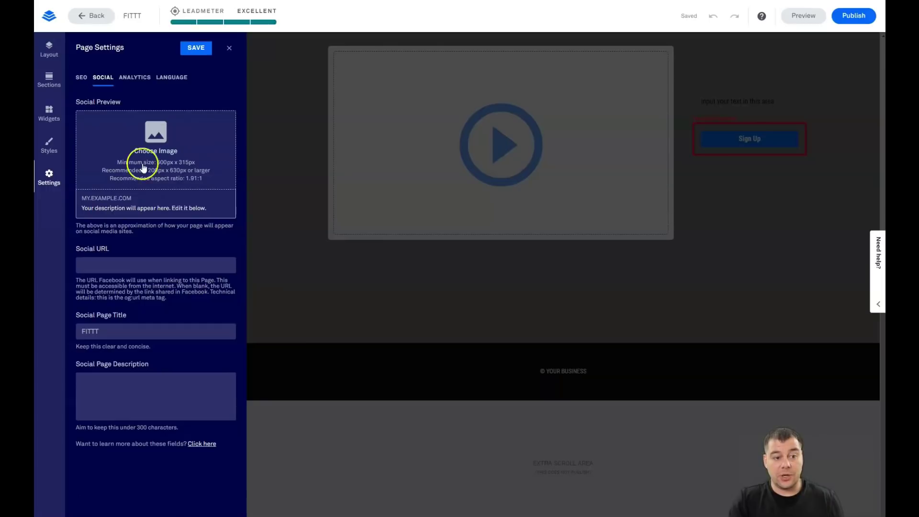
left_click(131, 79)
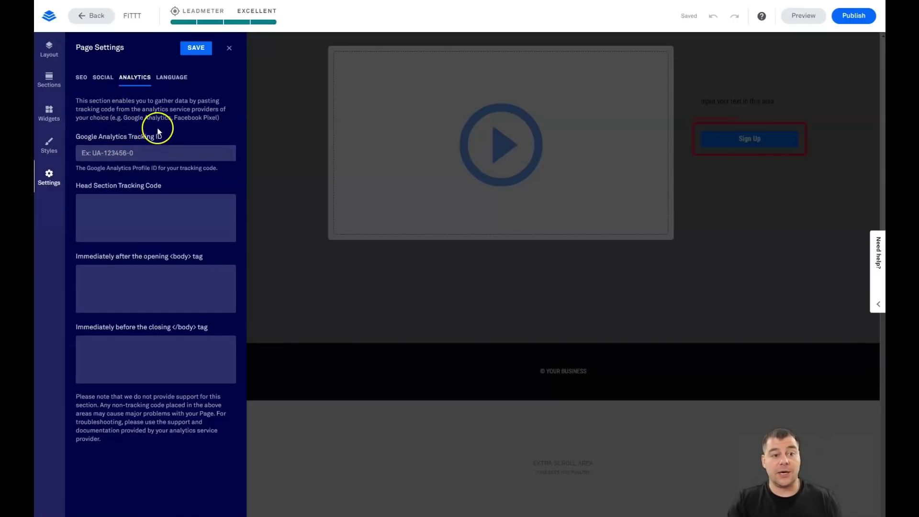
left_click(169, 81)
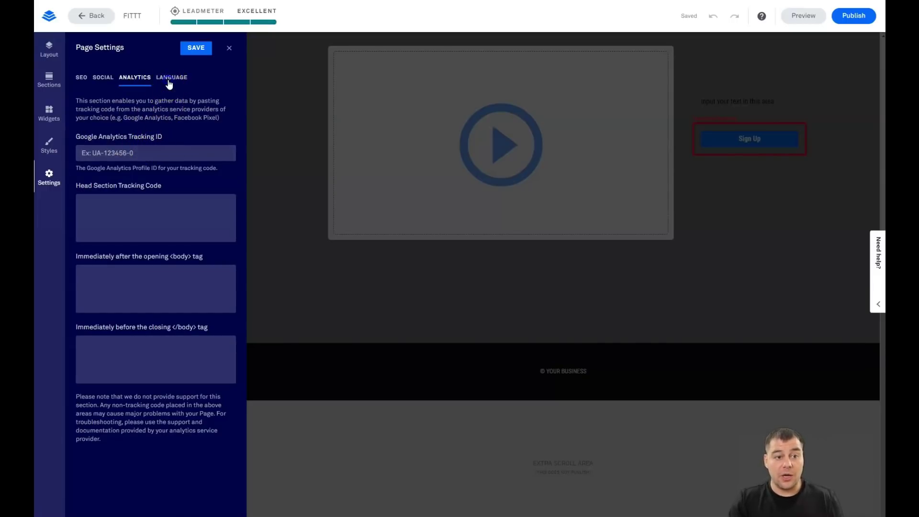
left_click(229, 48)
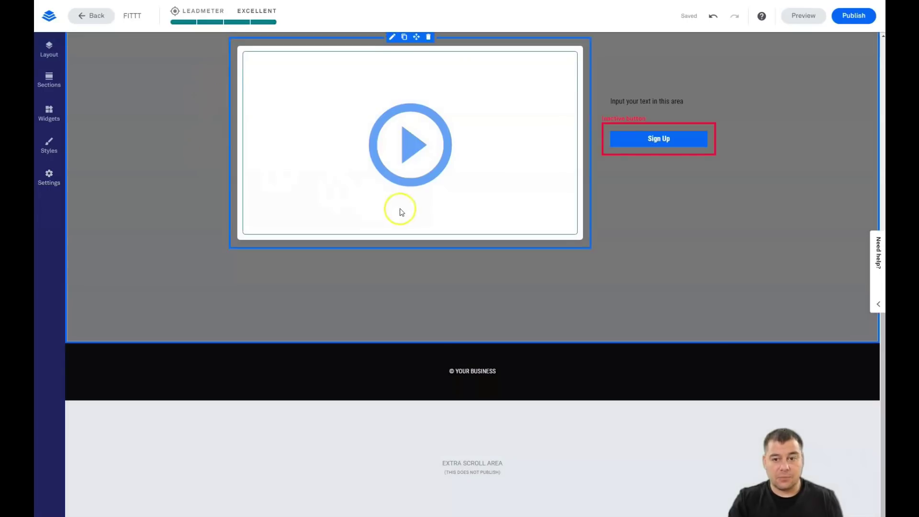
scroll(400, 206, "up", 3)
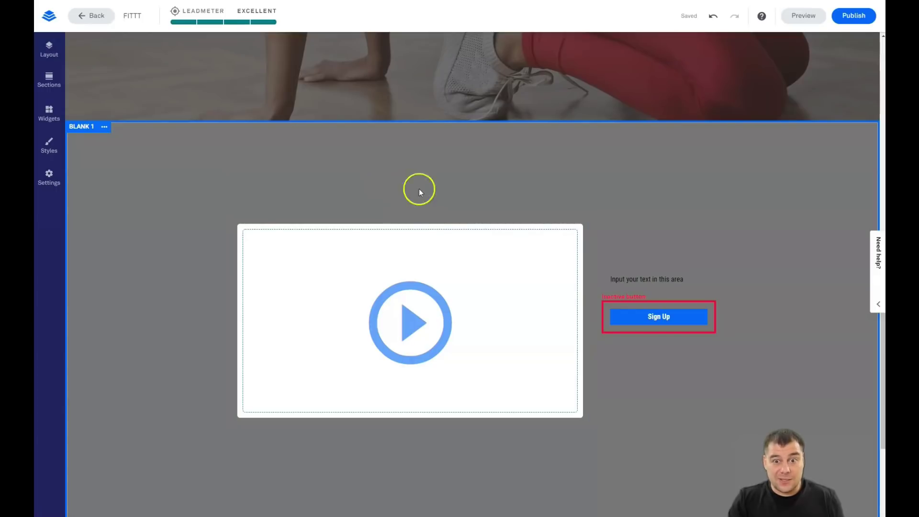
scroll(432, 190, "up", 8)
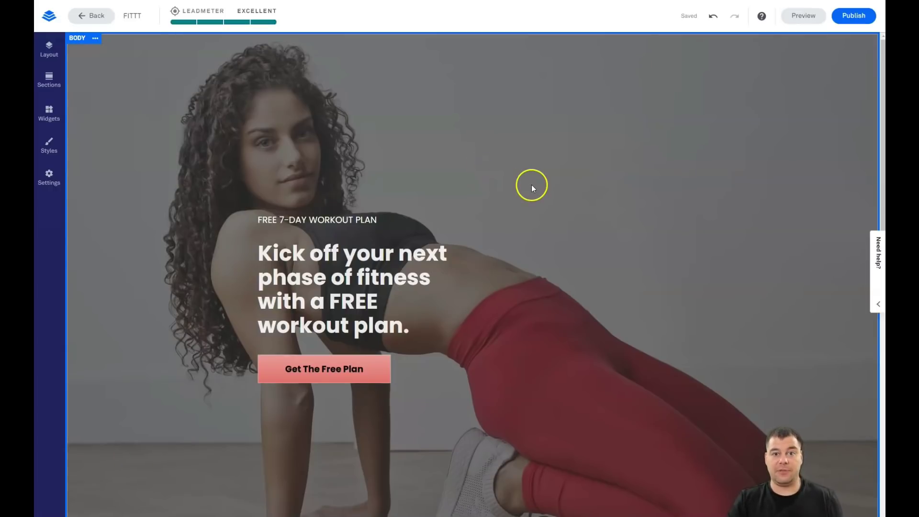
left_click(48, 79)
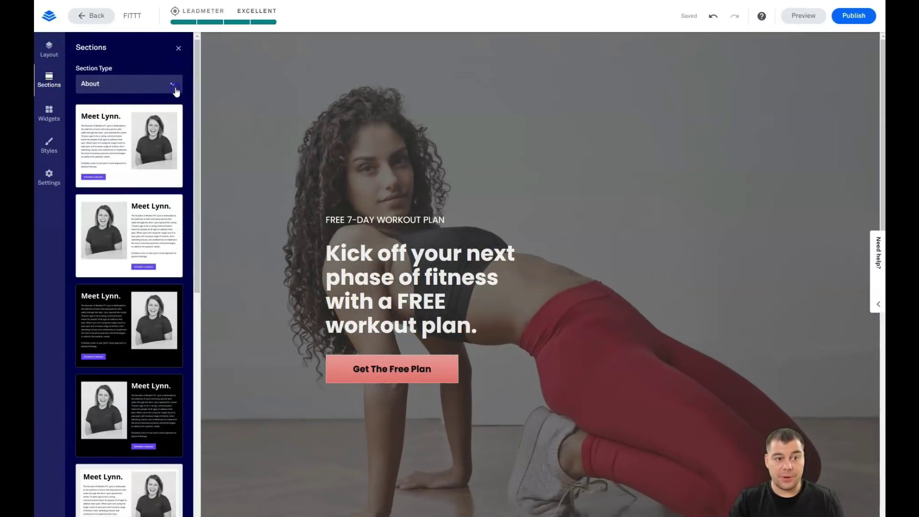
left_click(171, 85)
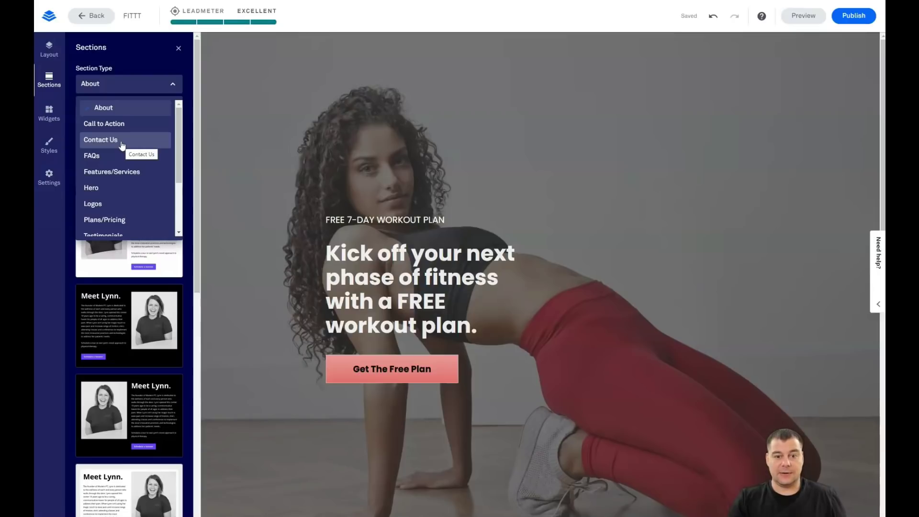
Confirm the coral button opens the Pop-up Form, then open that pop-up for editing.
left_click(178, 49)
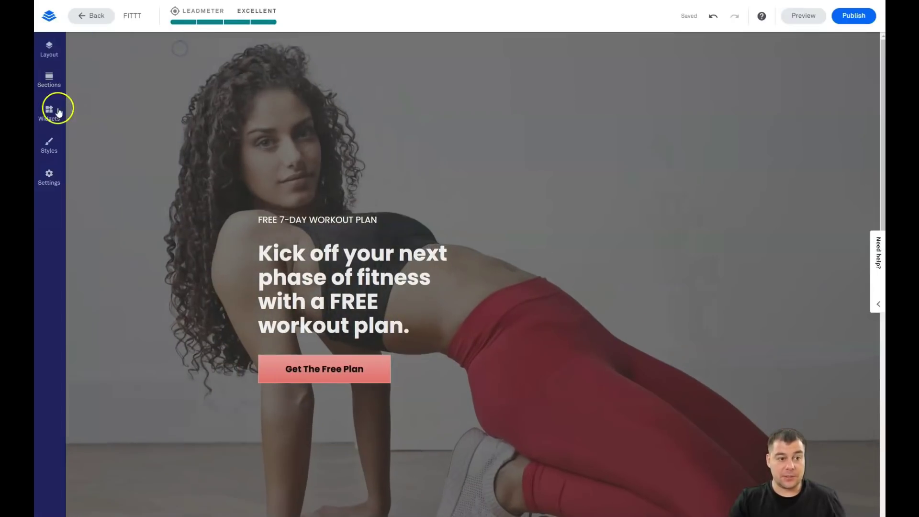
left_click(49, 120)
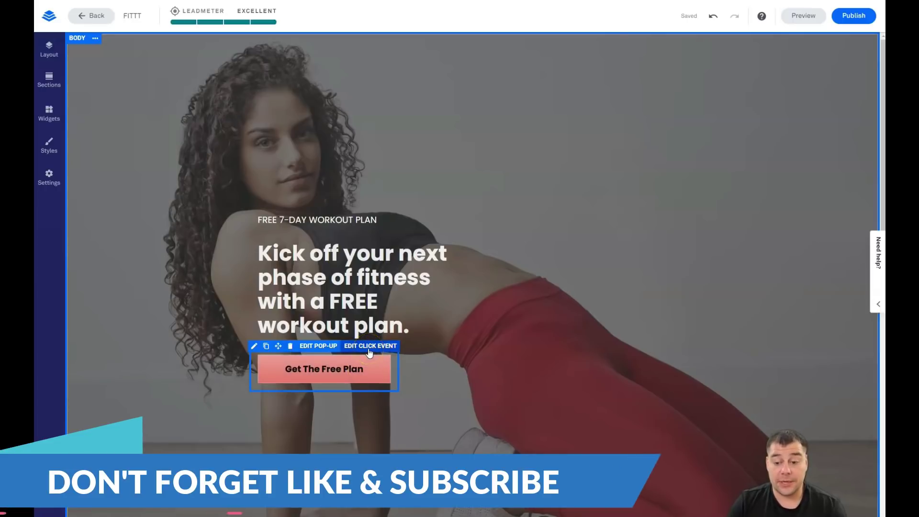
left_click(368, 348)
scroll(446, 383, "down", 4)
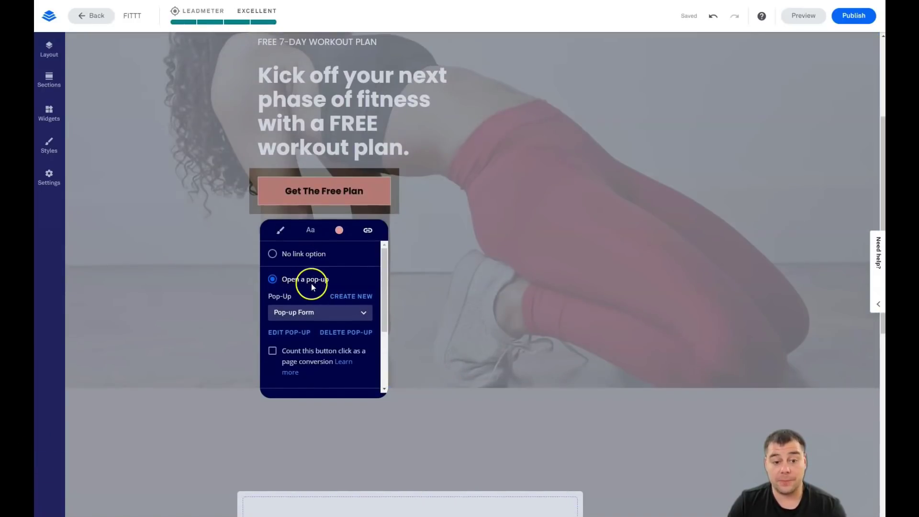
scroll(301, 330, "down", 2)
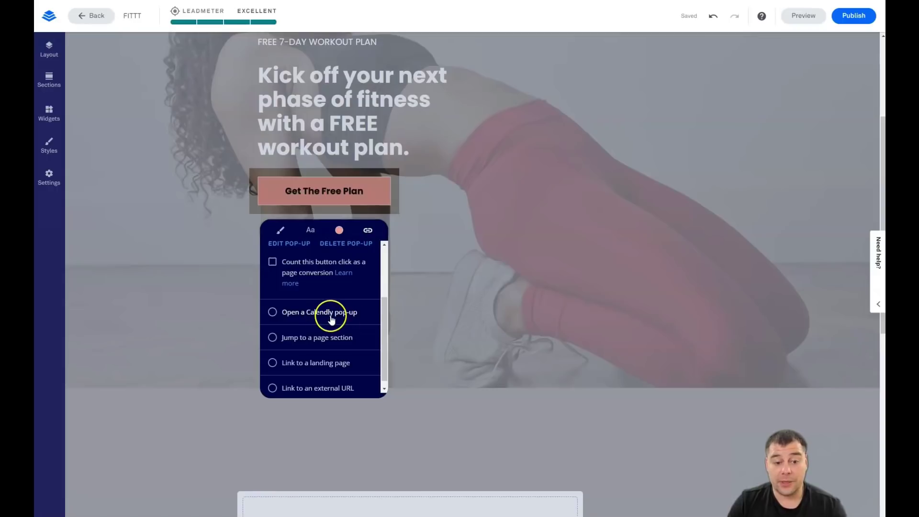
scroll(334, 336, "down", 1)
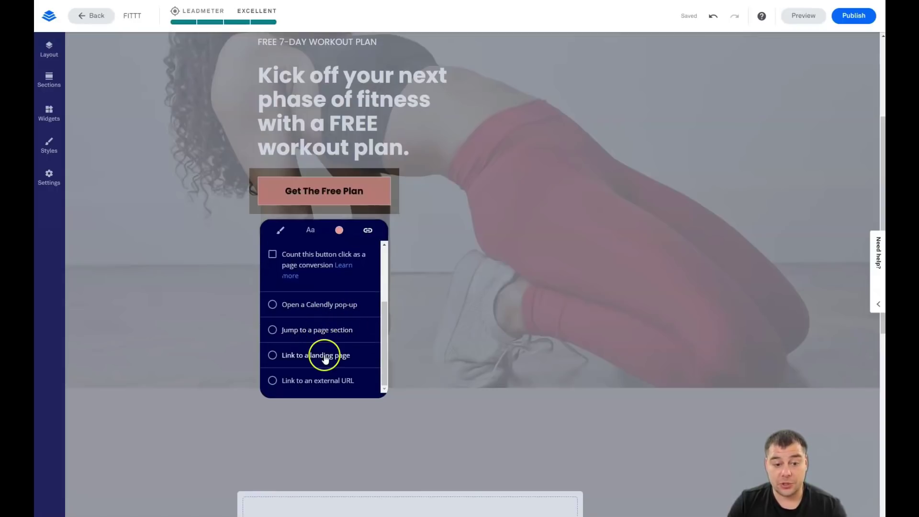
scroll(323, 373, "up", 3)
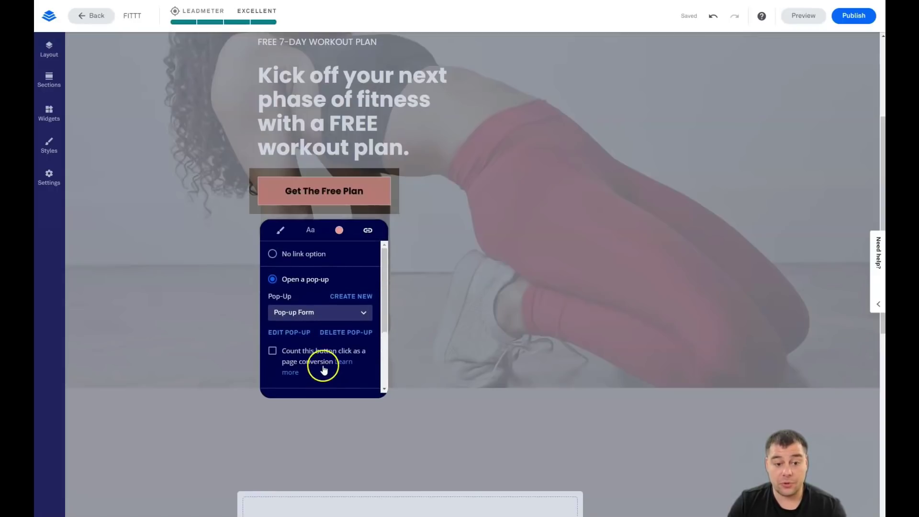
left_click(296, 334)
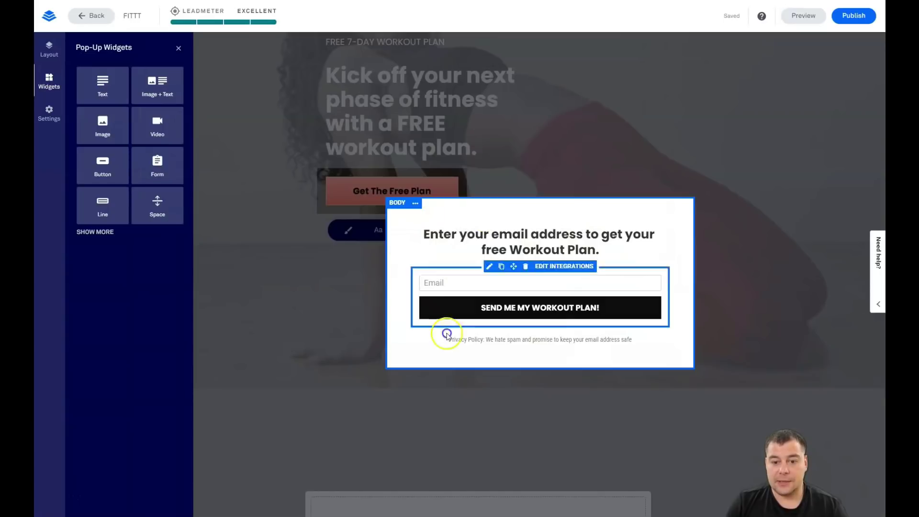
Open the pop-up Body section's settings, then close the Pop-Up Layout panel.
left_click(415, 204)
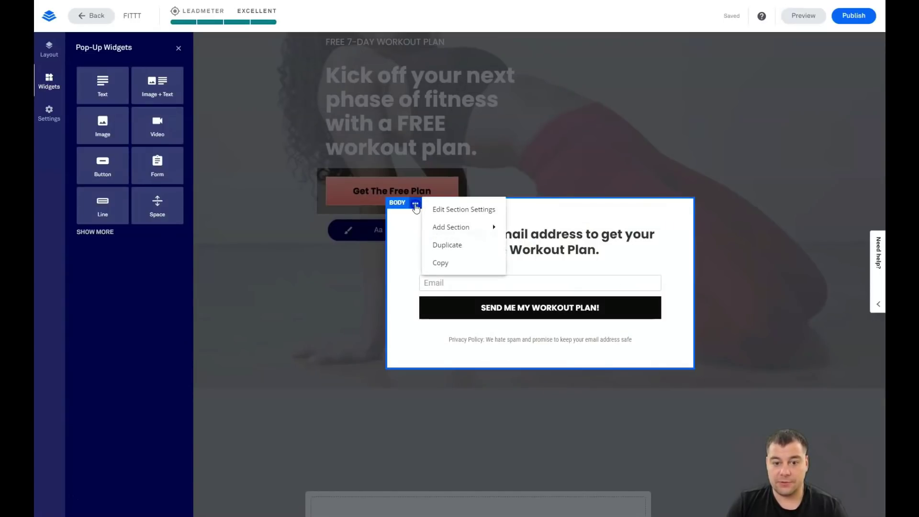
left_click(436, 209)
mouse_move(446, 227)
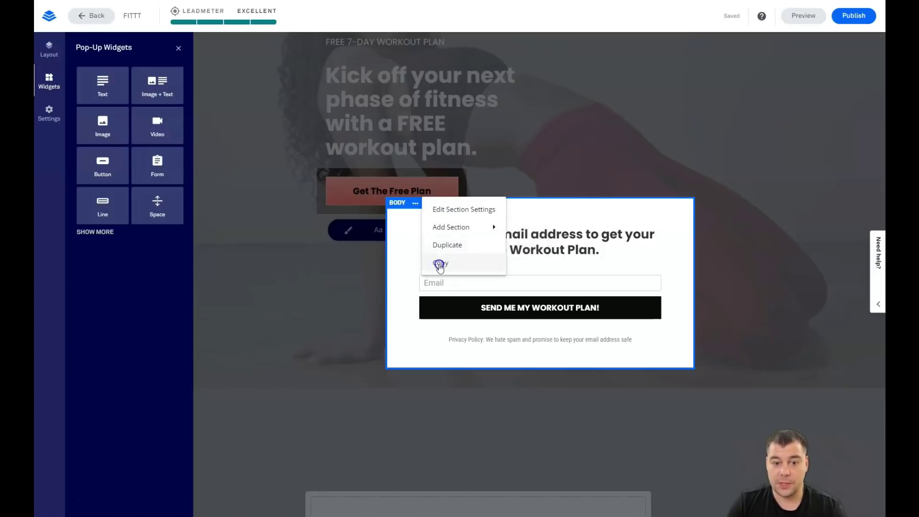
left_click(396, 230)
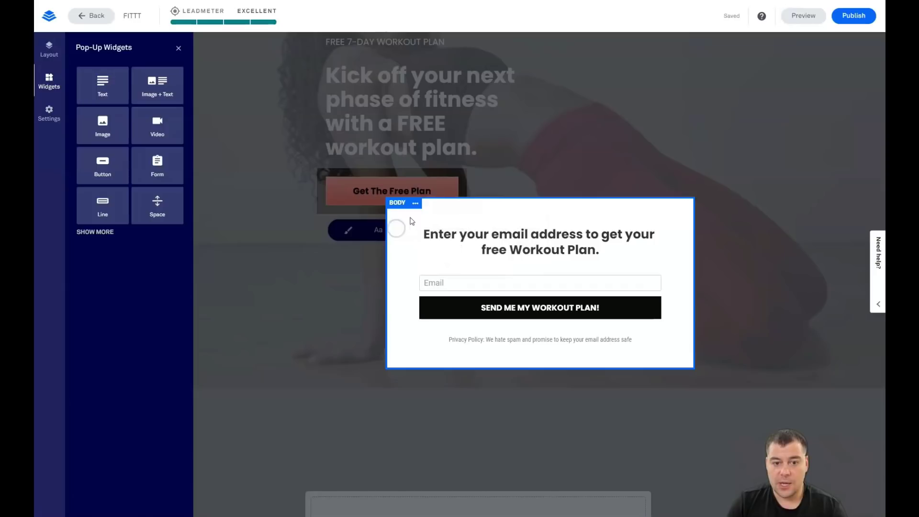
left_click(416, 203)
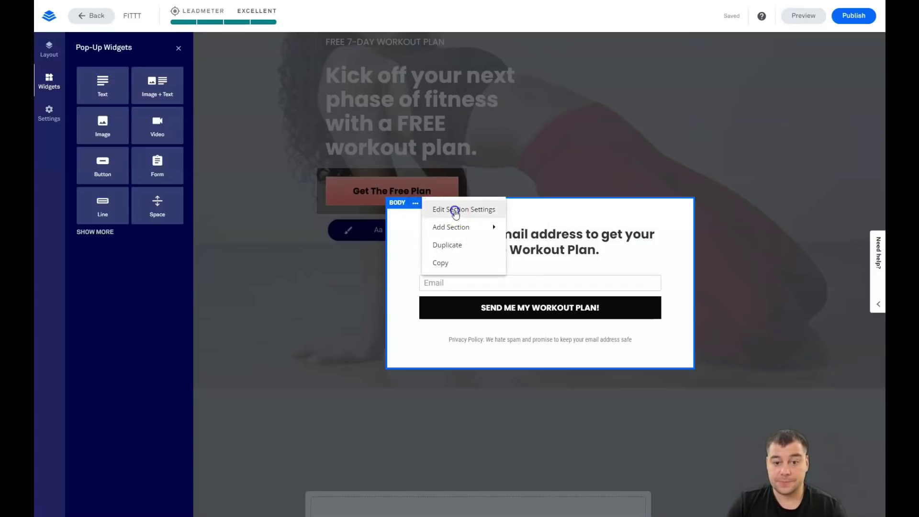
left_click(455, 208)
mouse_move(99, 91)
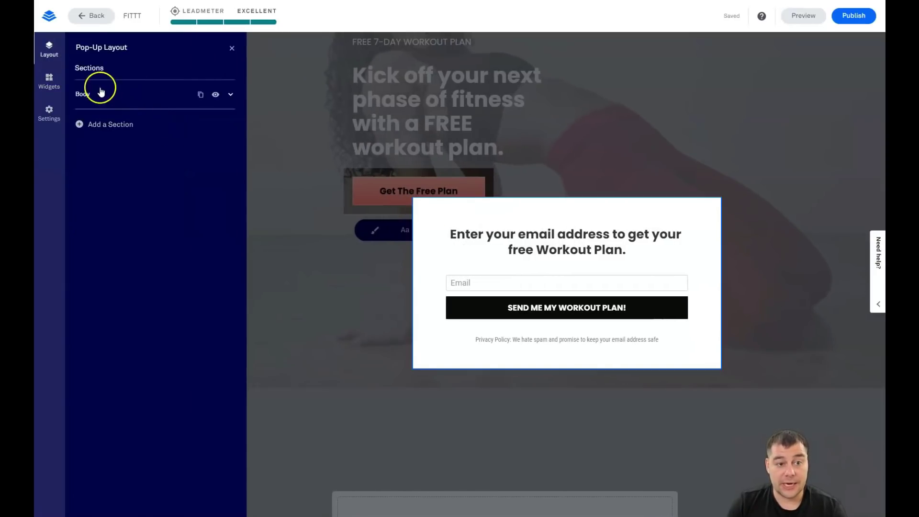
left_click(232, 49)
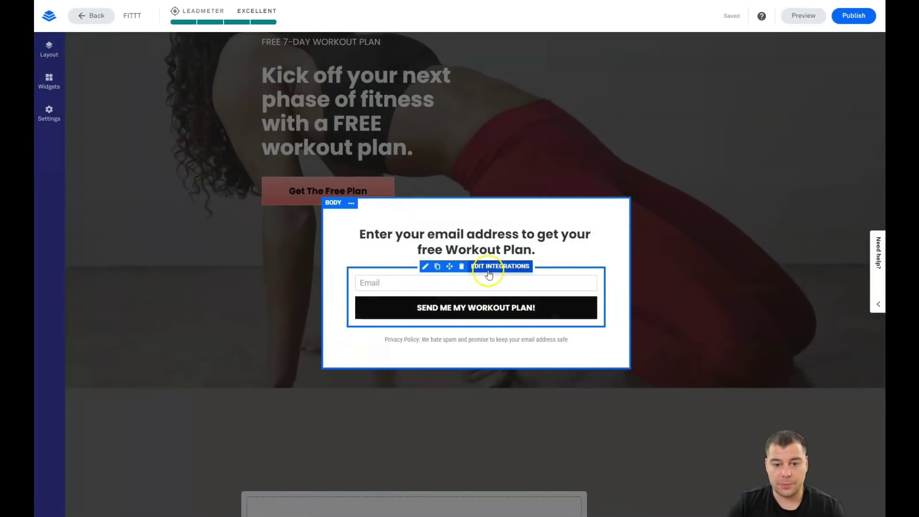
Open the form's integrations, then choose Add Integration > More Services to browse all services.
left_click(490, 268)
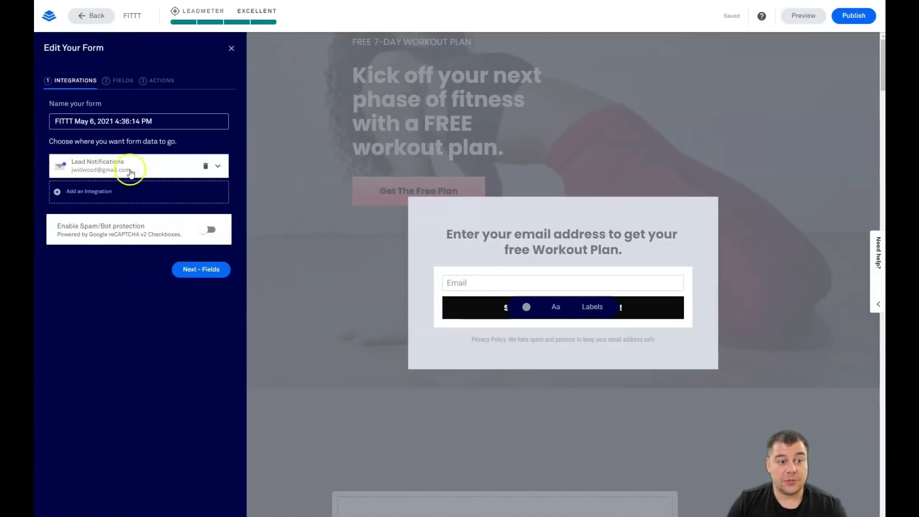
left_click(73, 195)
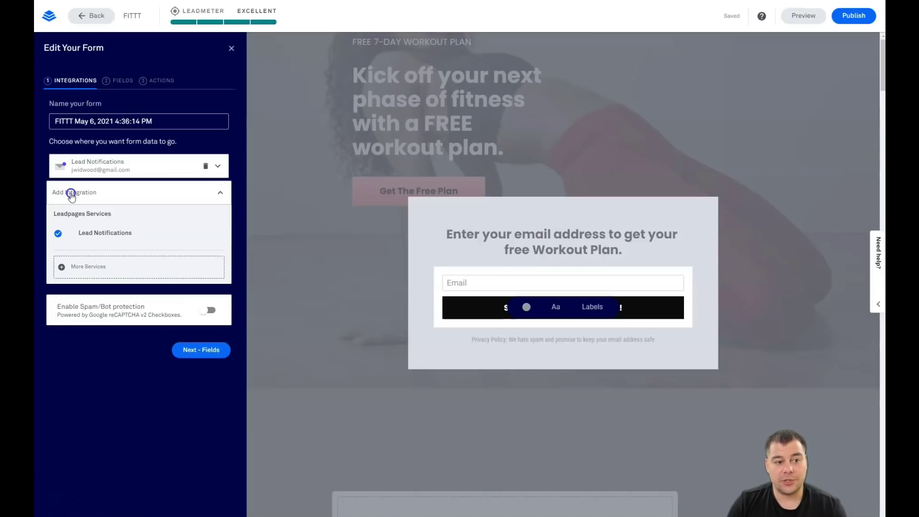
left_click(80, 268)
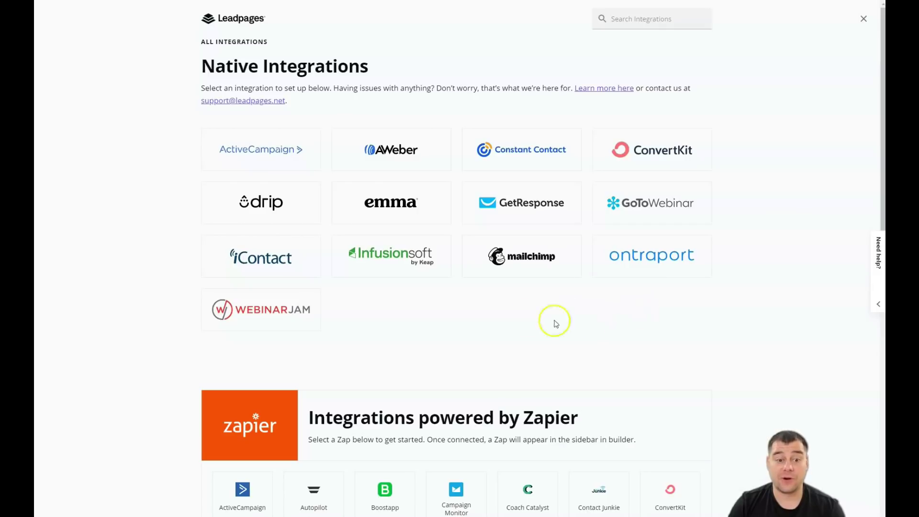
Browse the native and Zapier-powered integrations, then close the catalogue.
scroll(564, 309, "down", 1)
scroll(562, 287, "down", 2)
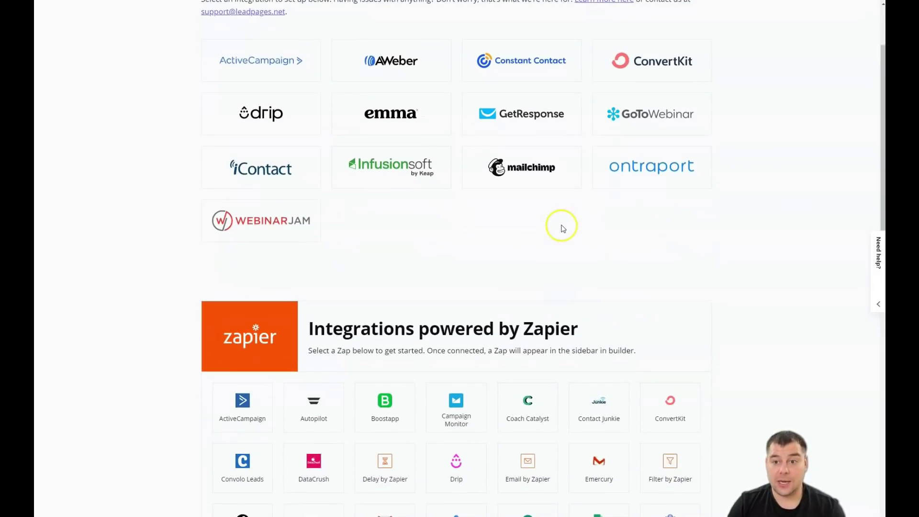
scroll(572, 249, "up", 2)
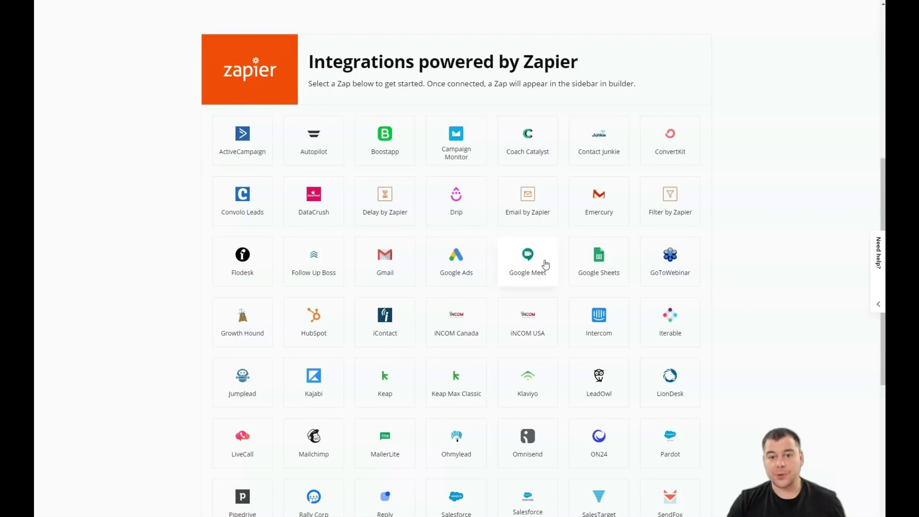
scroll(547, 259, "down", 3)
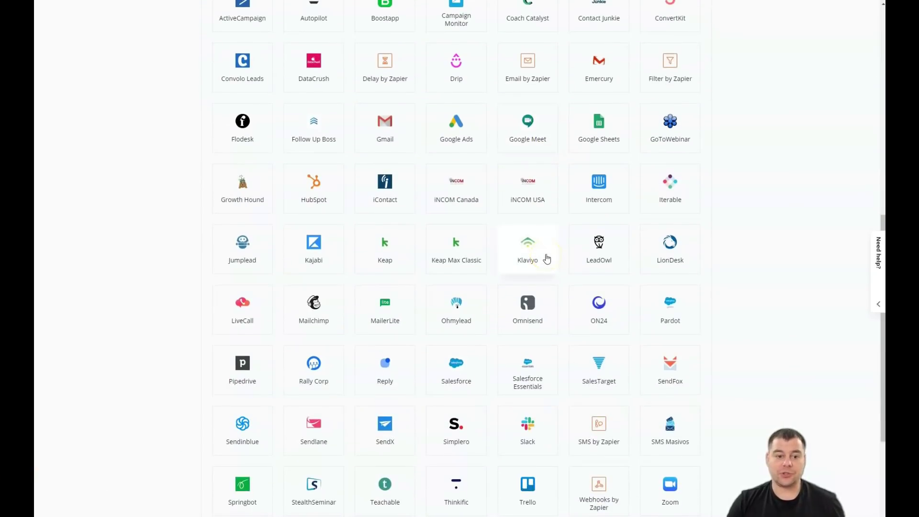
scroll(546, 258, "down", 4)
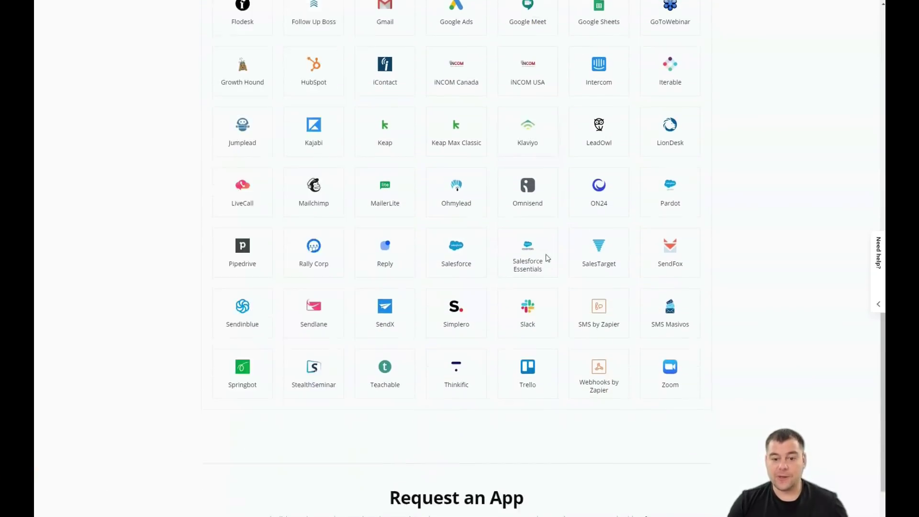
scroll(546, 259, "up", 5)
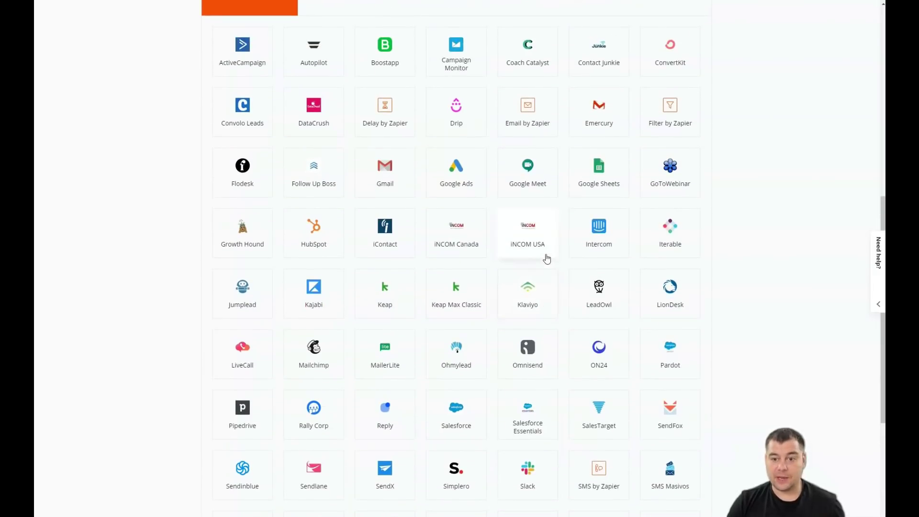
scroll(547, 257, "up", 9)
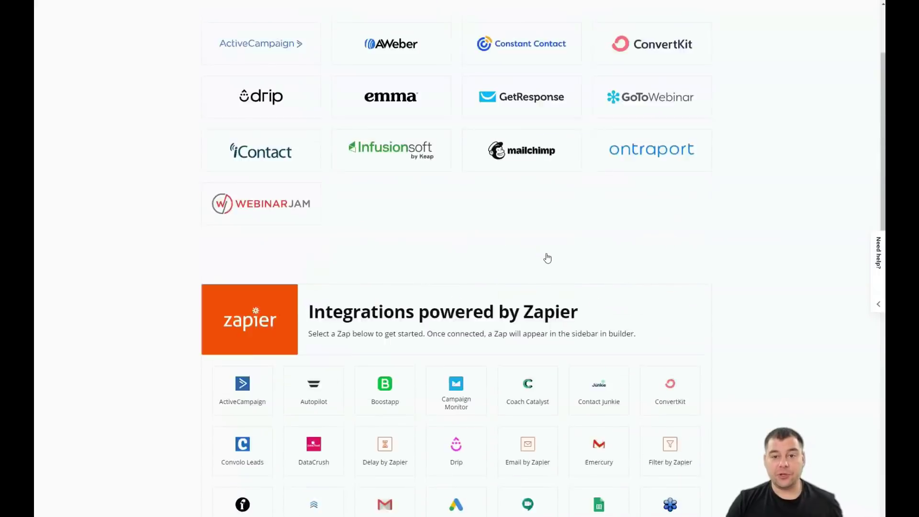
scroll(547, 258, "up", 1)
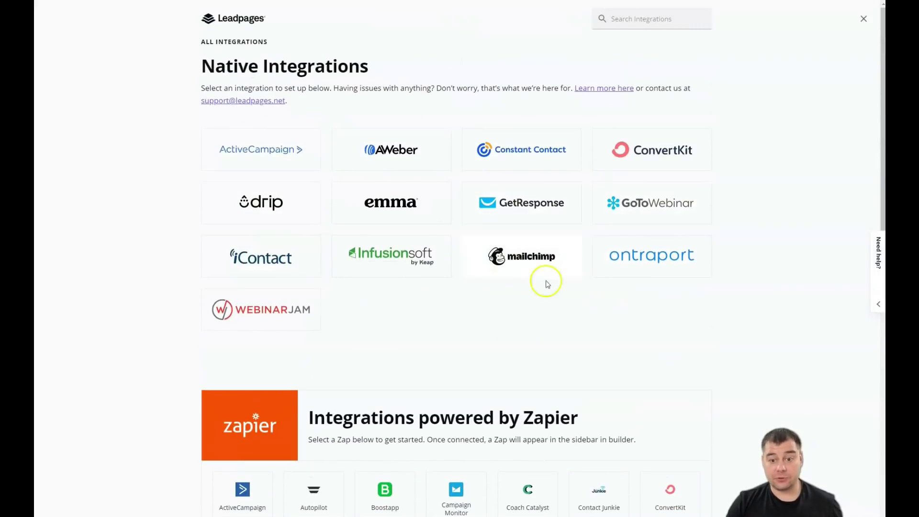
scroll(479, 268, "down", 1)
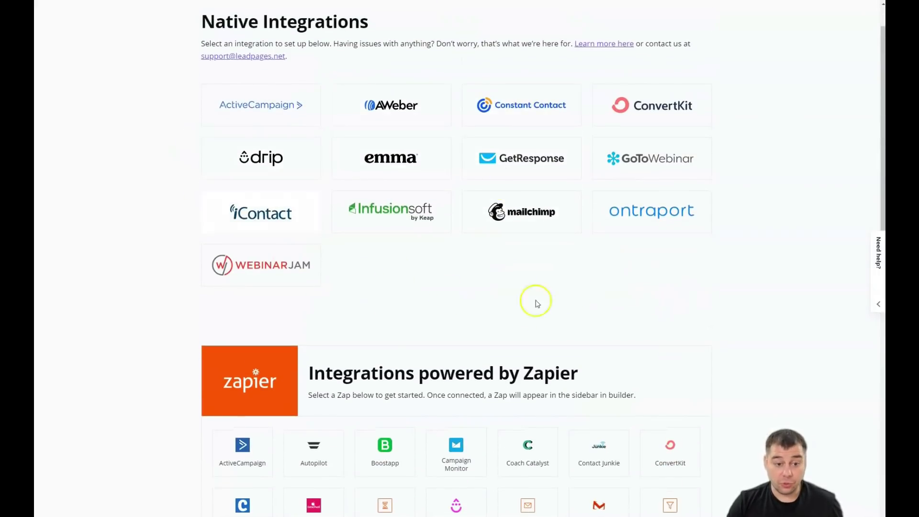
scroll(574, 283, "down", 4)
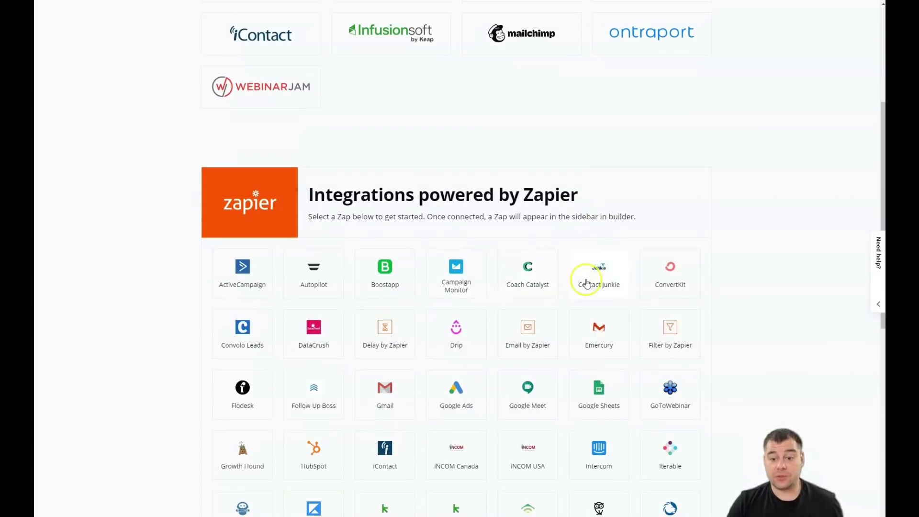
scroll(622, 297, "down", 3)
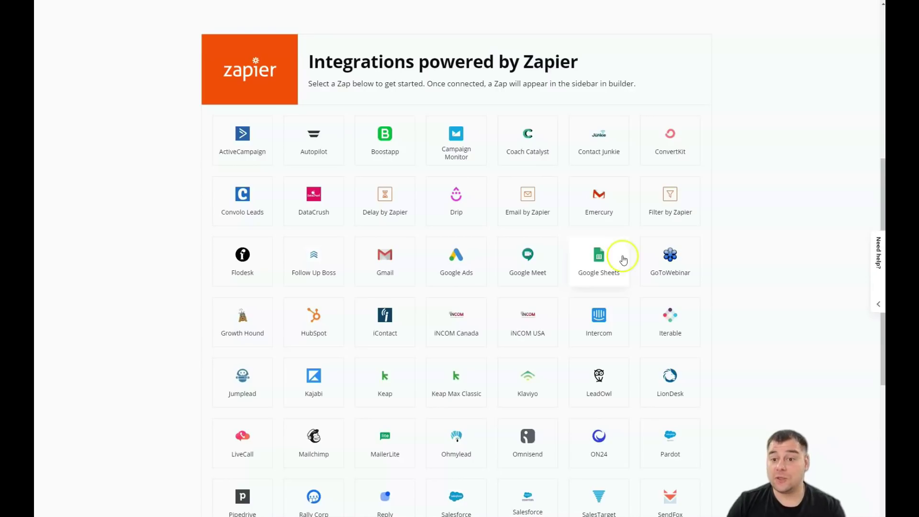
scroll(622, 254, "up", 7)
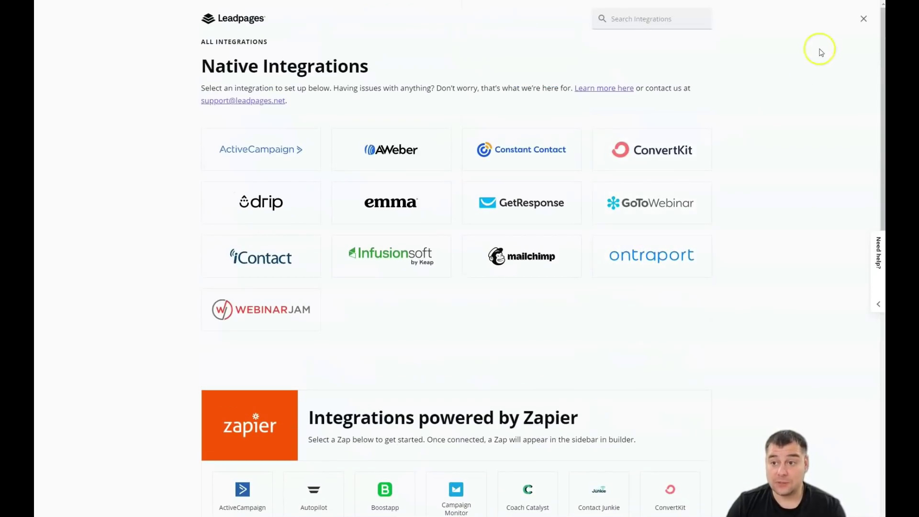
left_click(863, 18)
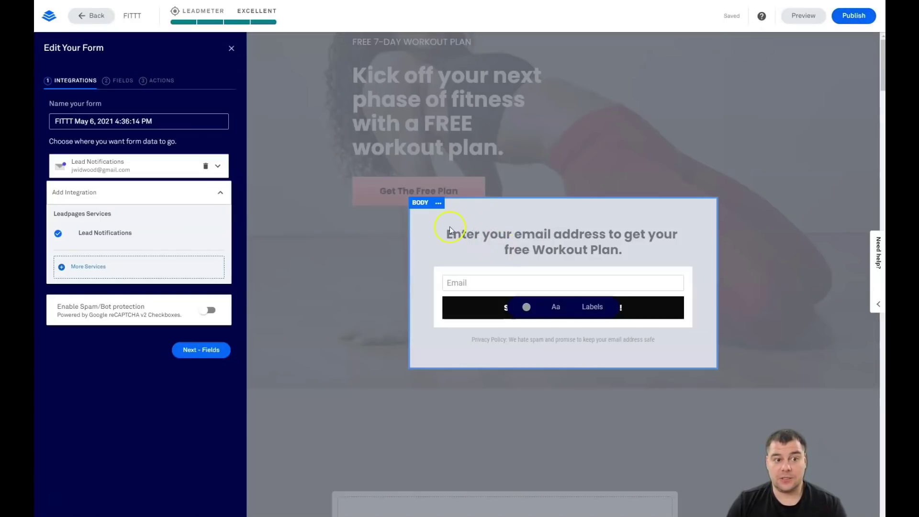
Add a First Name field to the form and move it above Email.
left_click(120, 85)
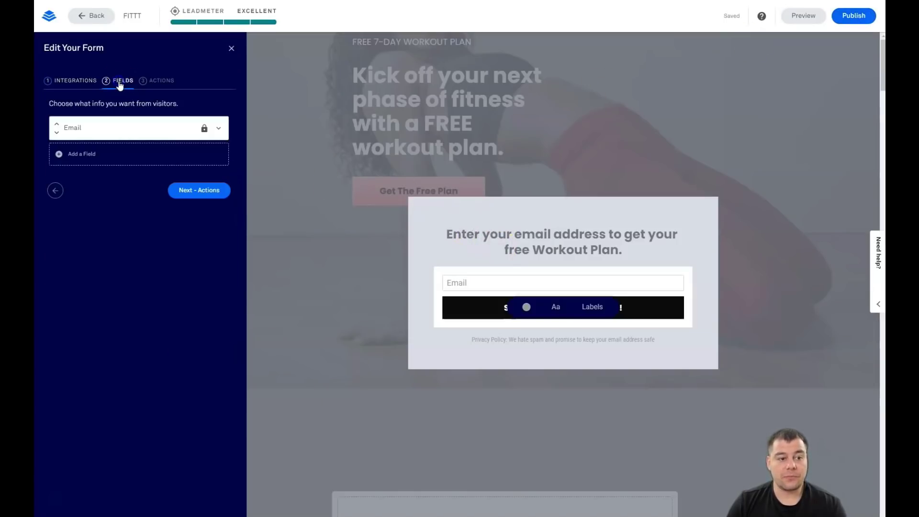
left_click(60, 152)
left_click(157, 212)
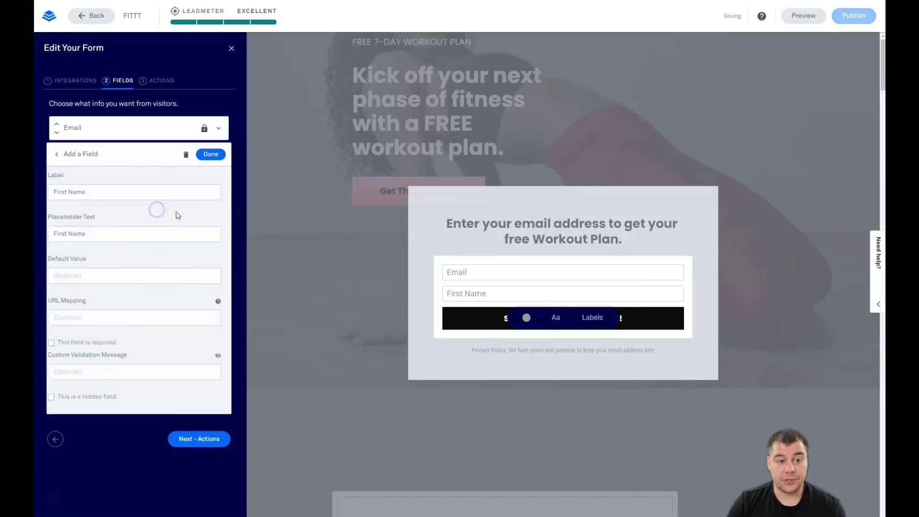
left_click(208, 152)
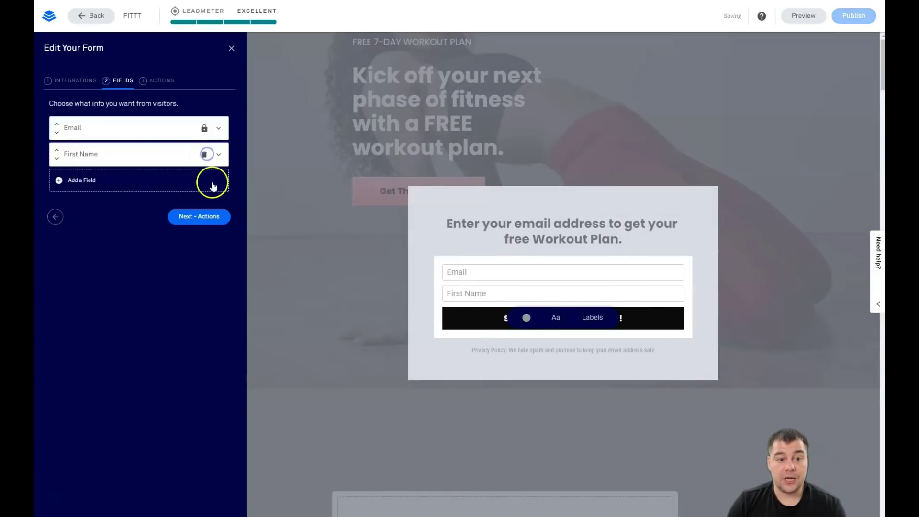
left_click(57, 149)
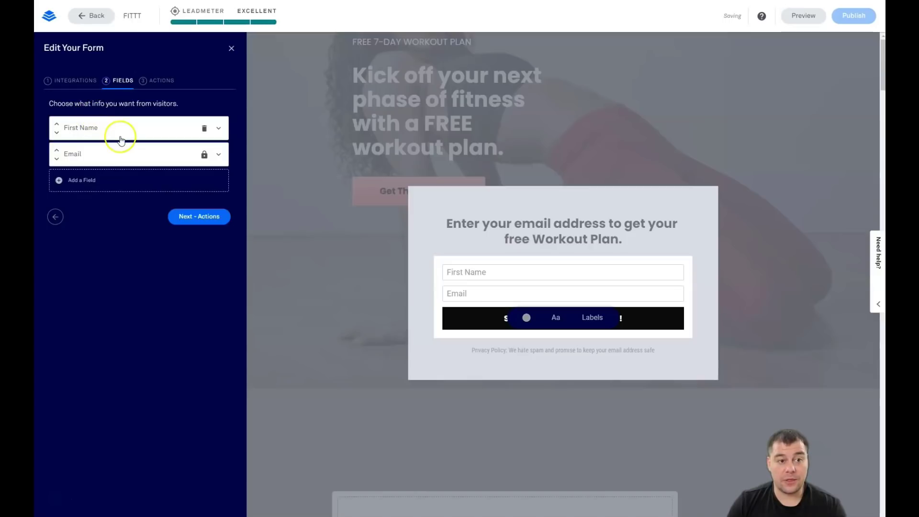
left_click(67, 180)
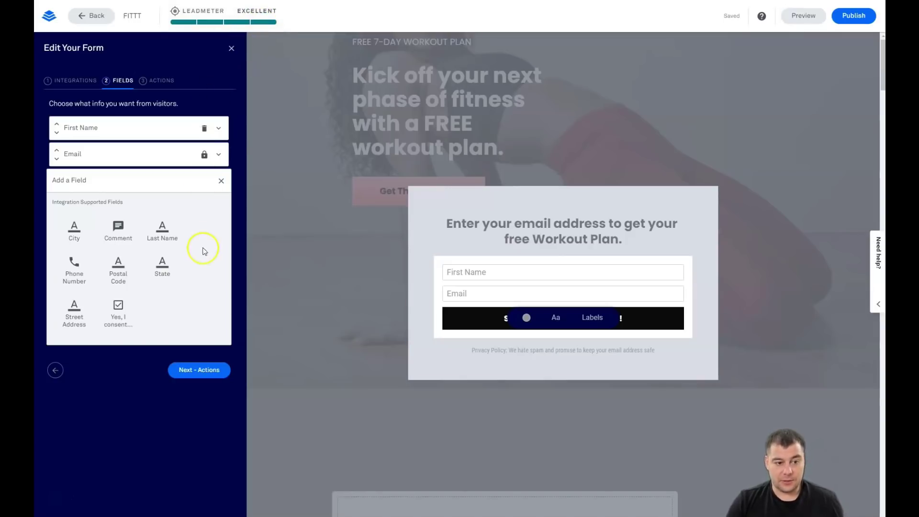
left_click(76, 274)
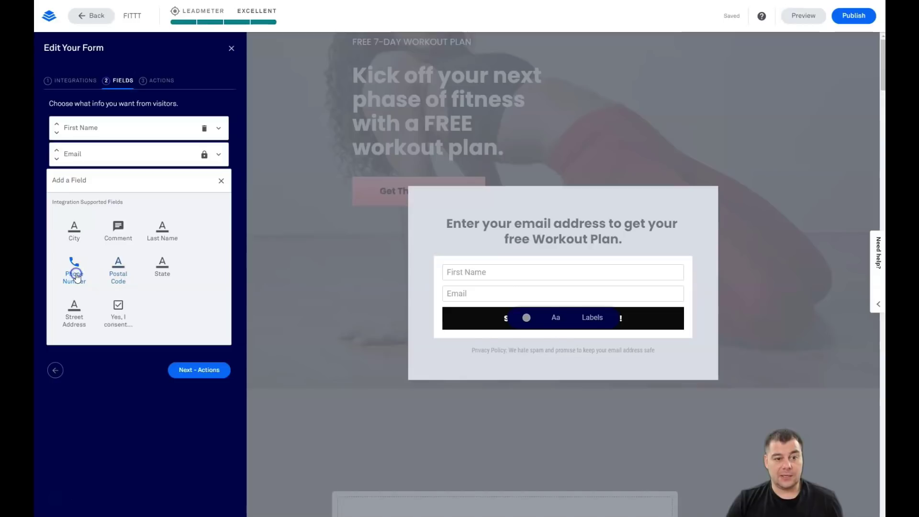
left_click(197, 185)
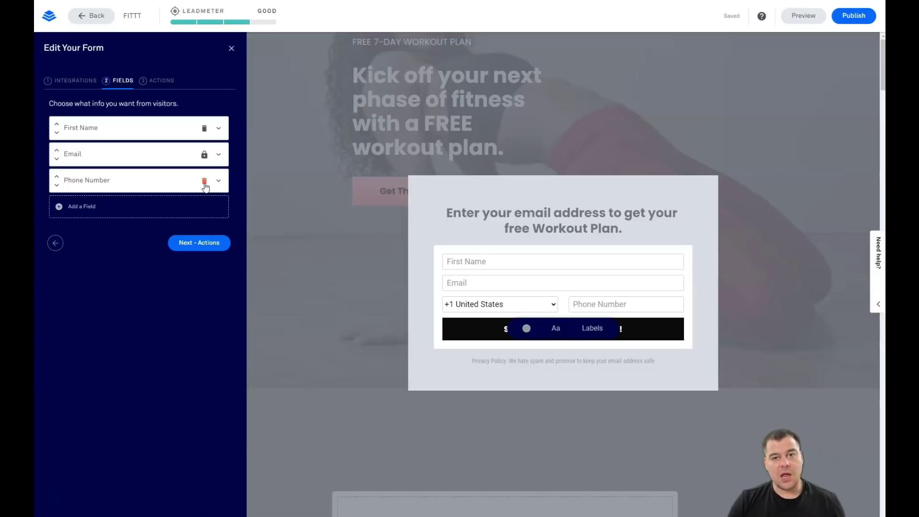
left_click(204, 185)
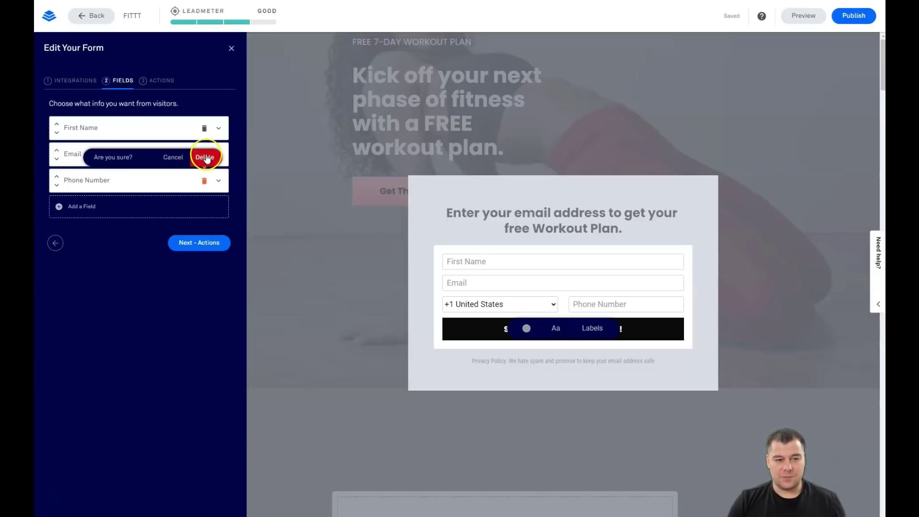
left_click(204, 159)
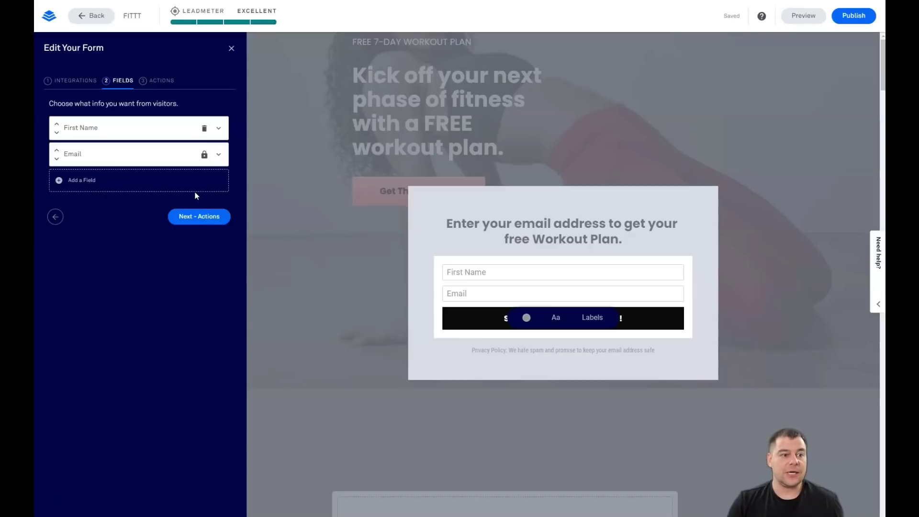
left_click(114, 141)
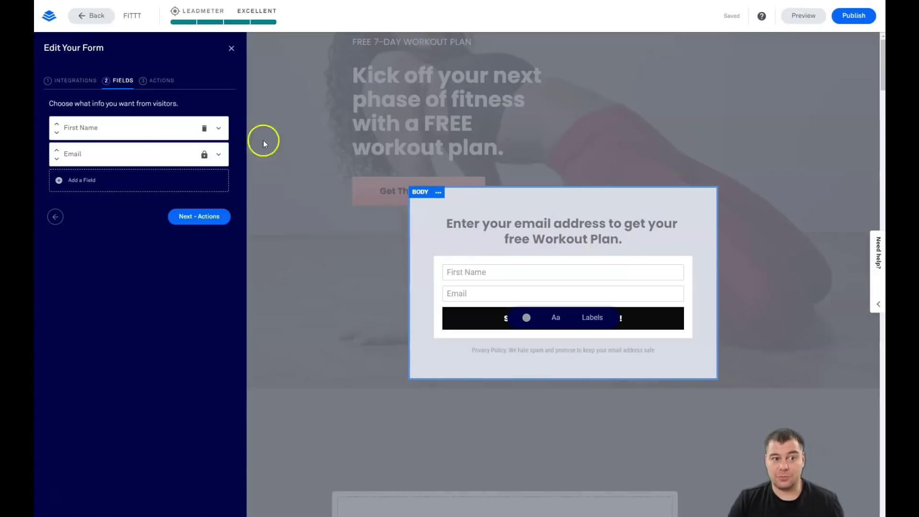
Keep visitors on the page after submission and save the form settings.
left_click(160, 81)
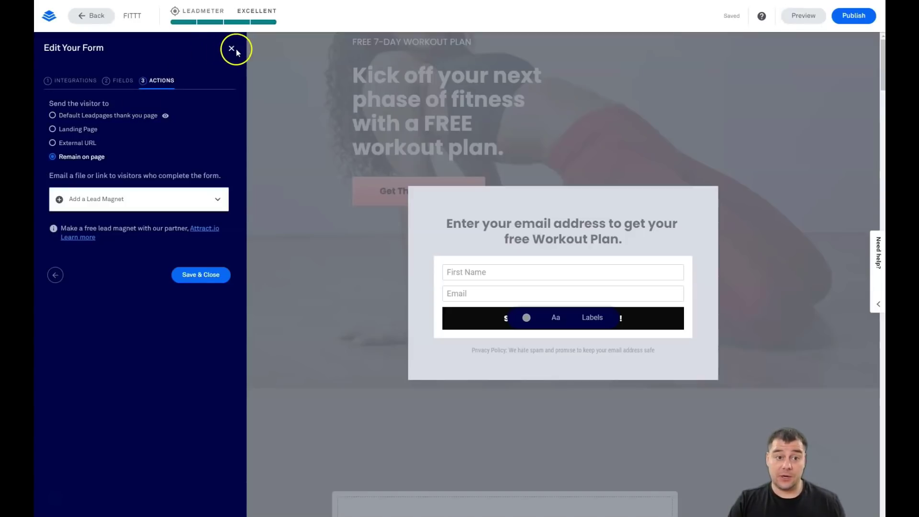
left_click(201, 274)
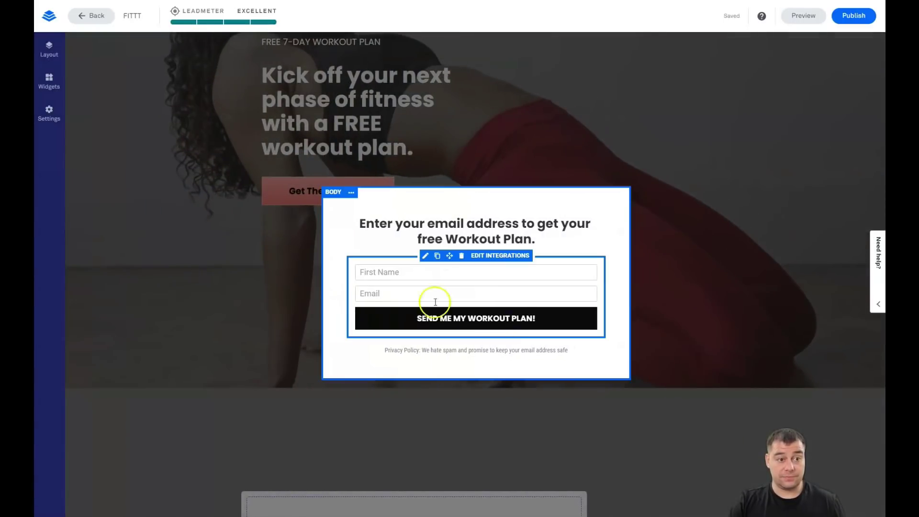
left_click(462, 119)
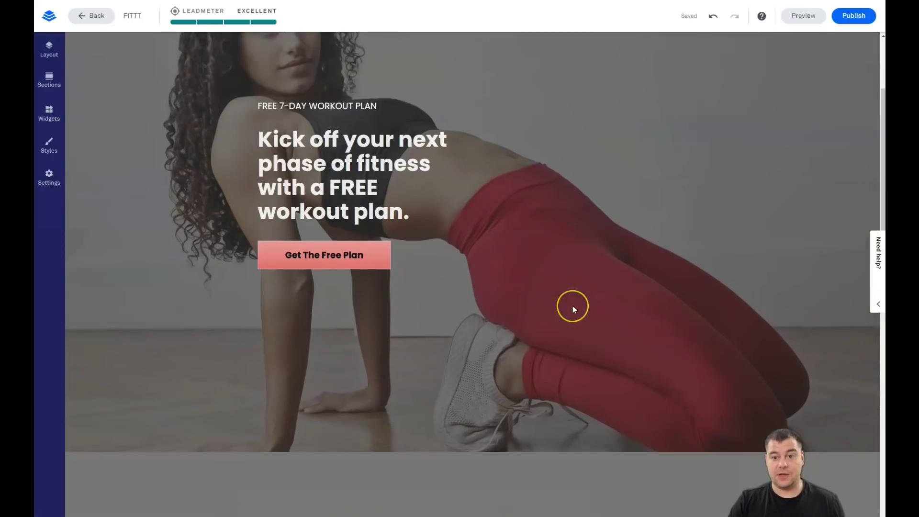
scroll(572, 306, "up", 3)
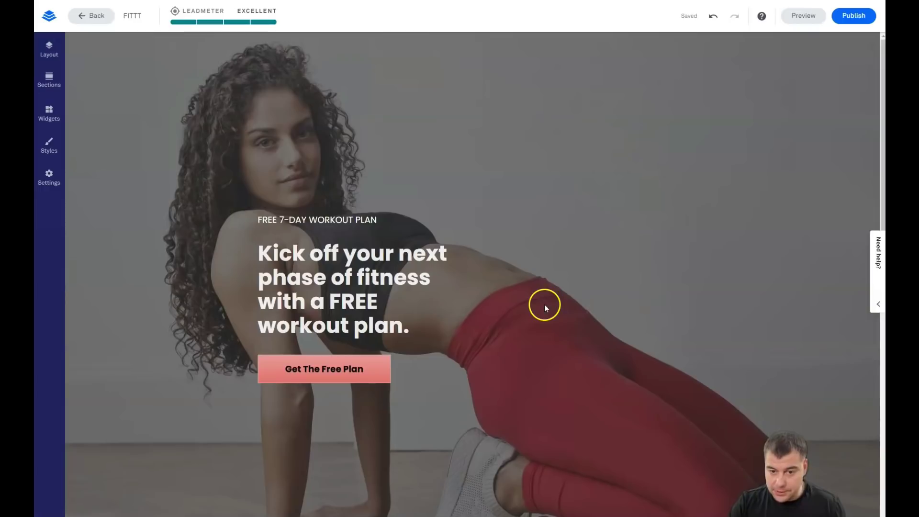
mouse_move(550, 308)
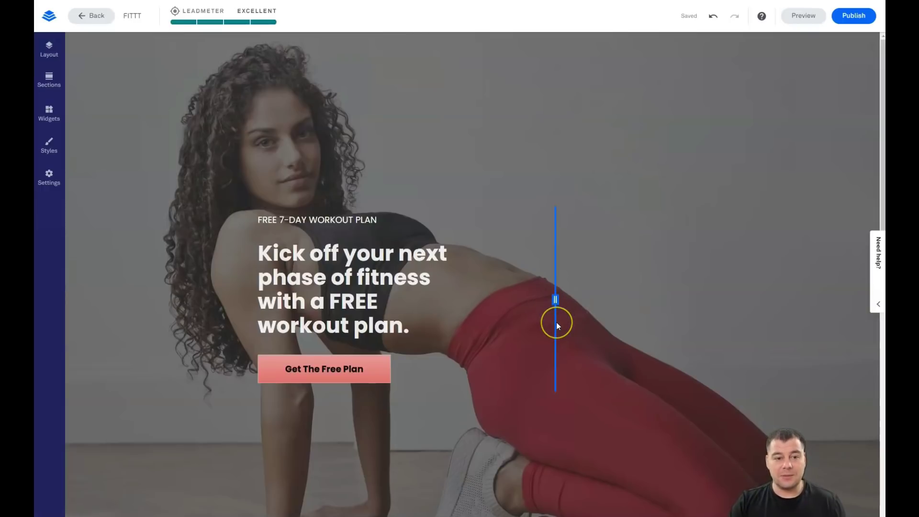